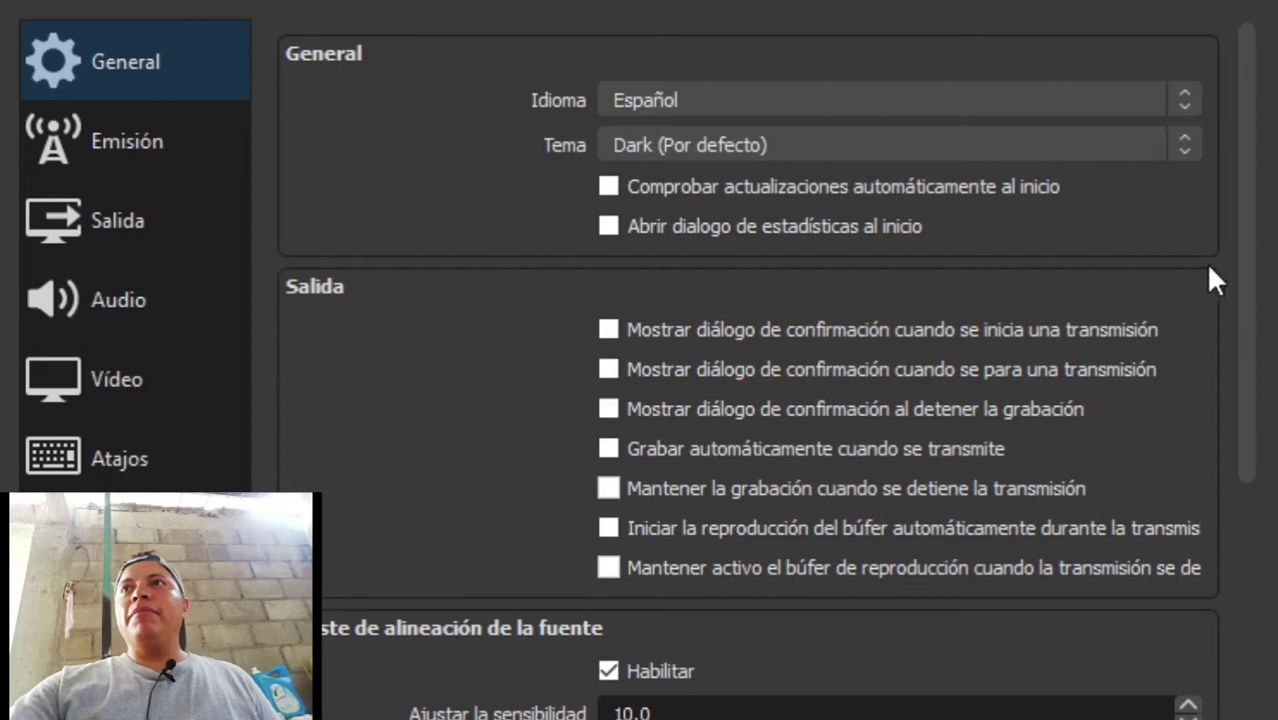
- Review the General settings, from language and theme down to the preview and studio mode options
{"action": "left_click_drag", "start_coordinate": [1238, 274], "coordinate": [1265, 505]}
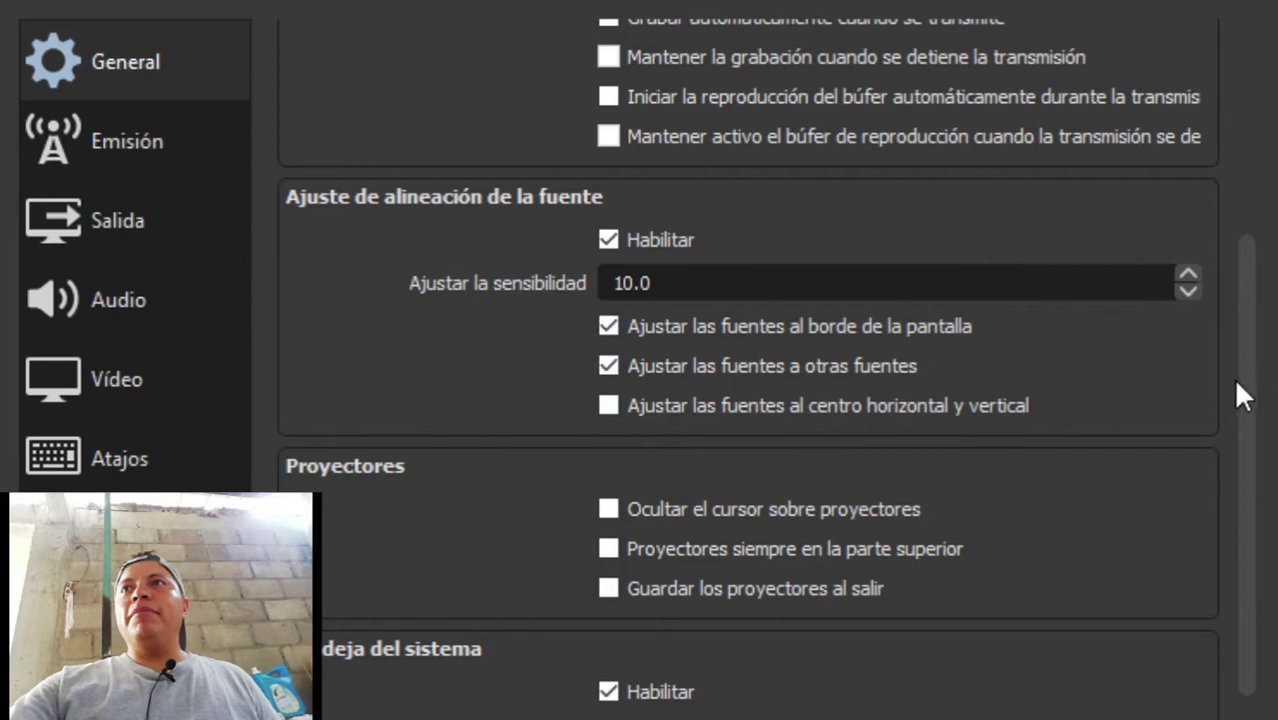
{"action": "left_click_drag", "start_coordinate": [1240, 381], "coordinate": [1266, 633]}
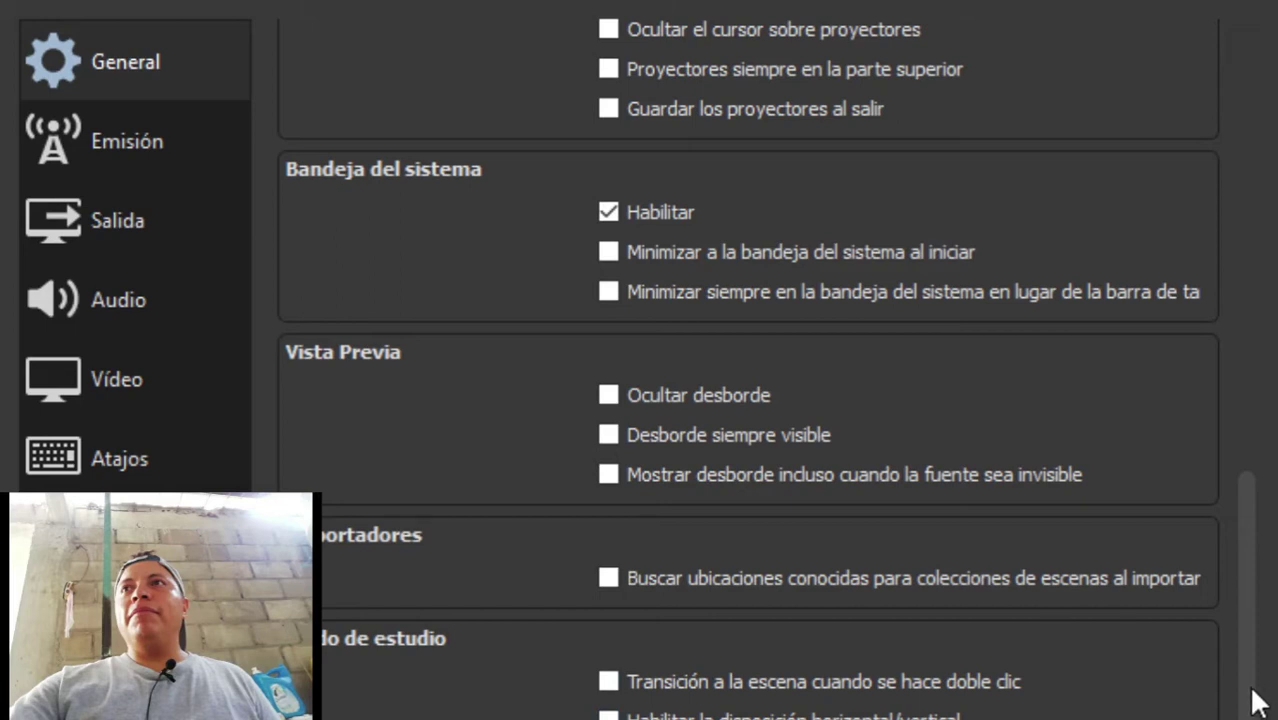
{"action": "scroll", "coordinate": [1247, 697], "scroll_direction": "down", "scroll_amount": 2}
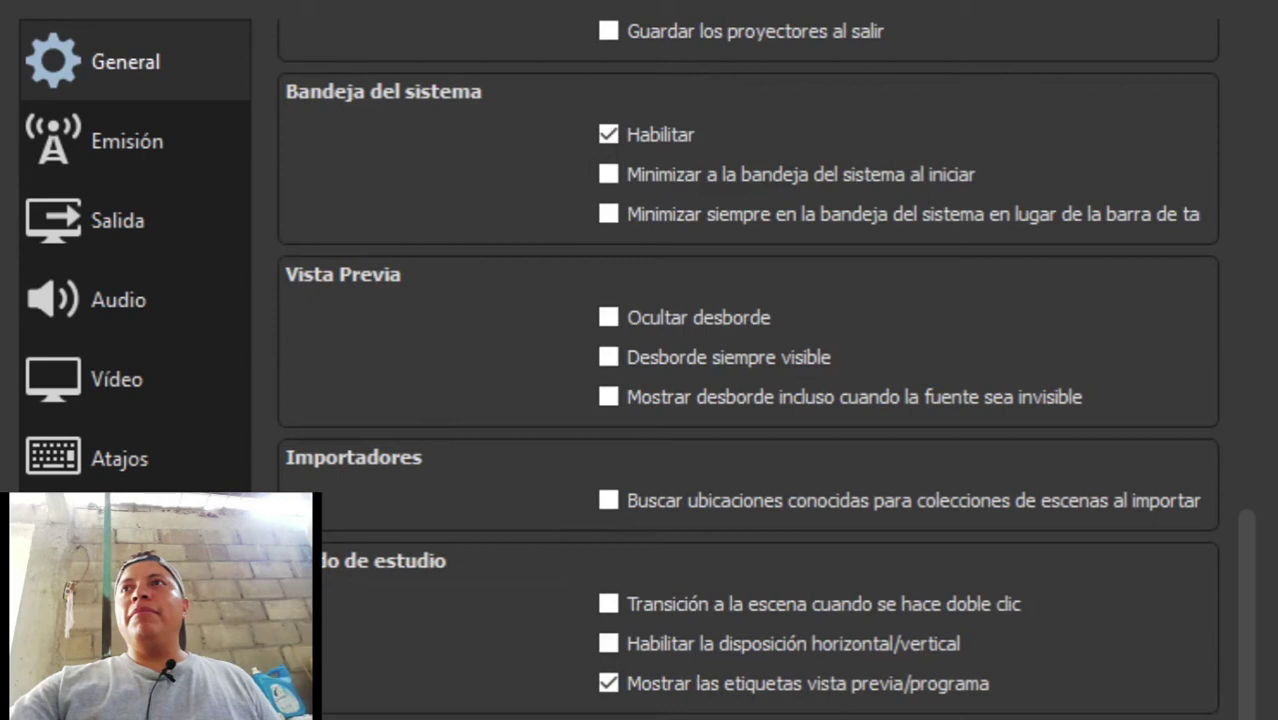
- Check the service choices in the streaming settings and clear the stored Facebook Live stream key
{"action": "left_click", "coordinate": [146, 142]}
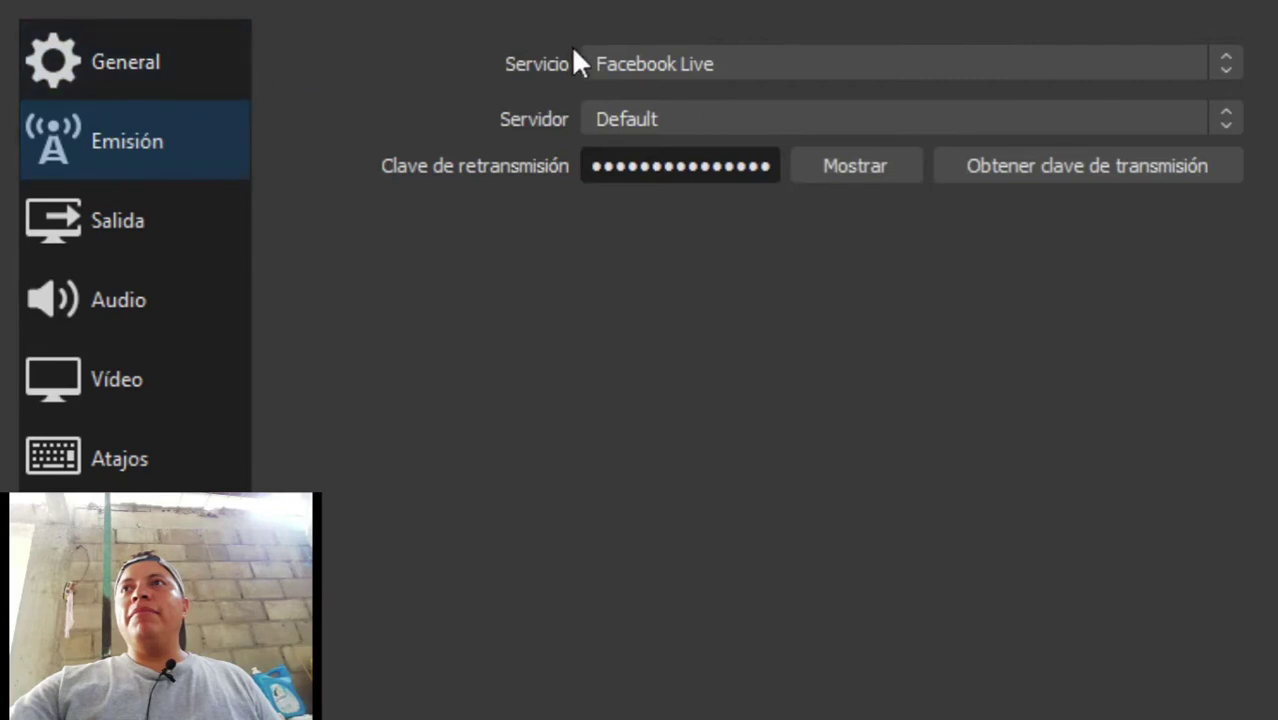
{"action": "left_click", "coordinate": [1236, 63]}
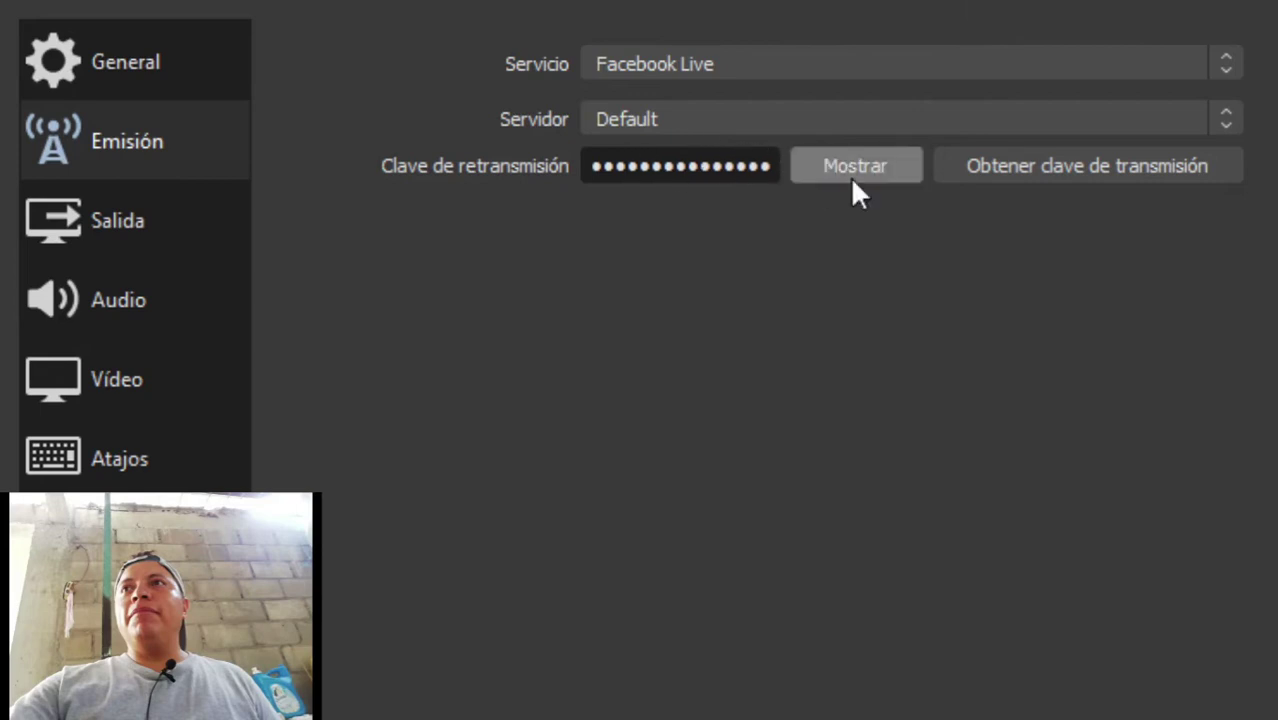
{"action": "left_click", "coordinate": [692, 162]}
{"action": "key", "text": "ctrl+a"}
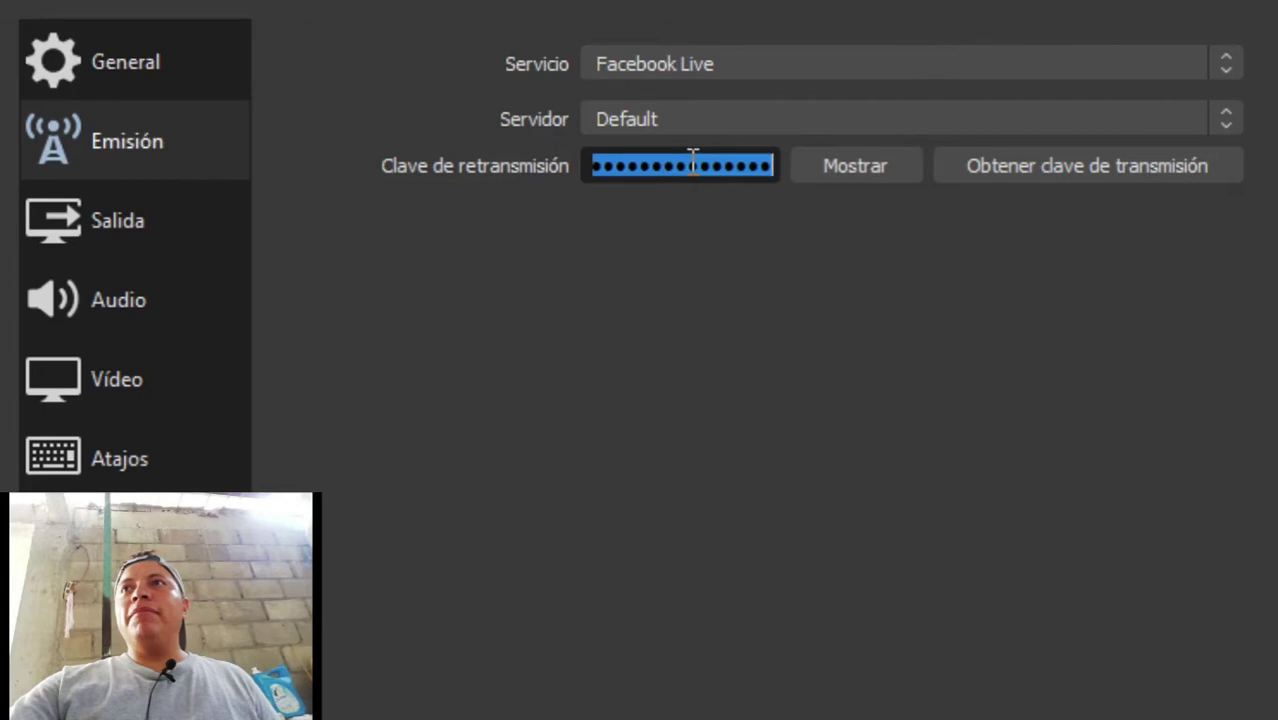
{"action": "key", "text": "BackSpace"}
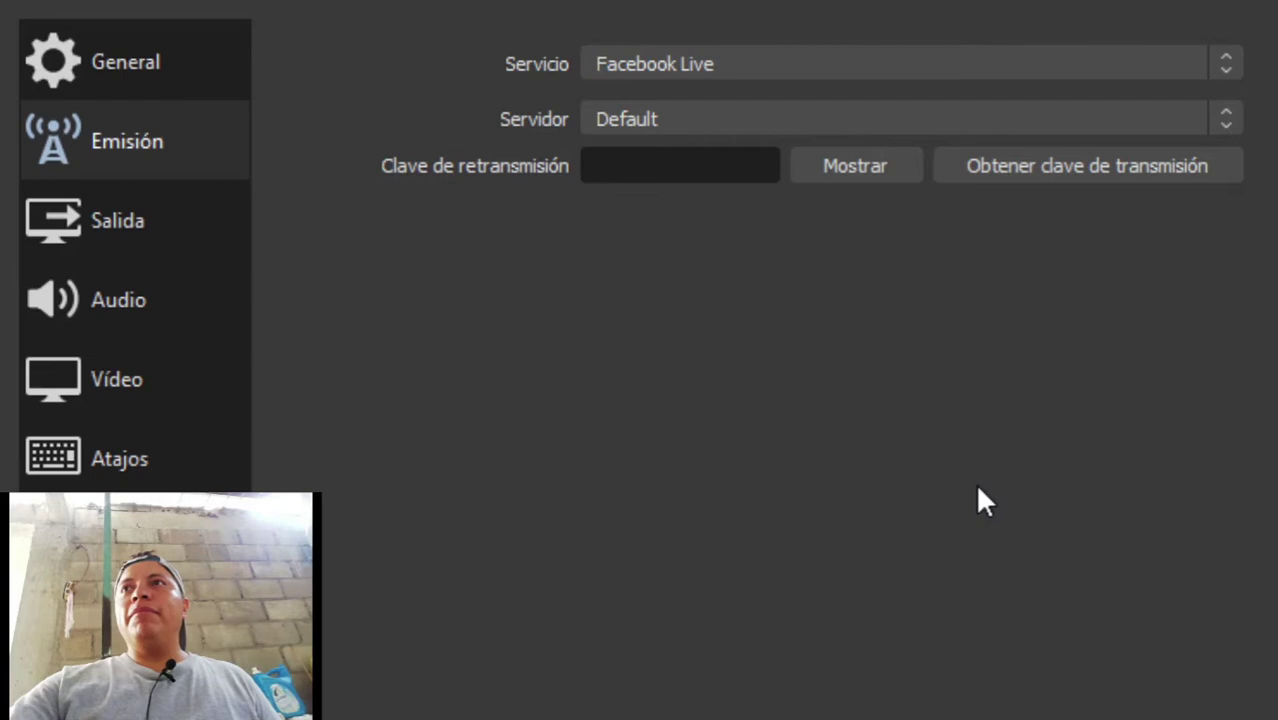
- Examine the encoder and rescaled resolution options of the advanced streaming output
{"action": "left_click", "coordinate": [126, 216]}
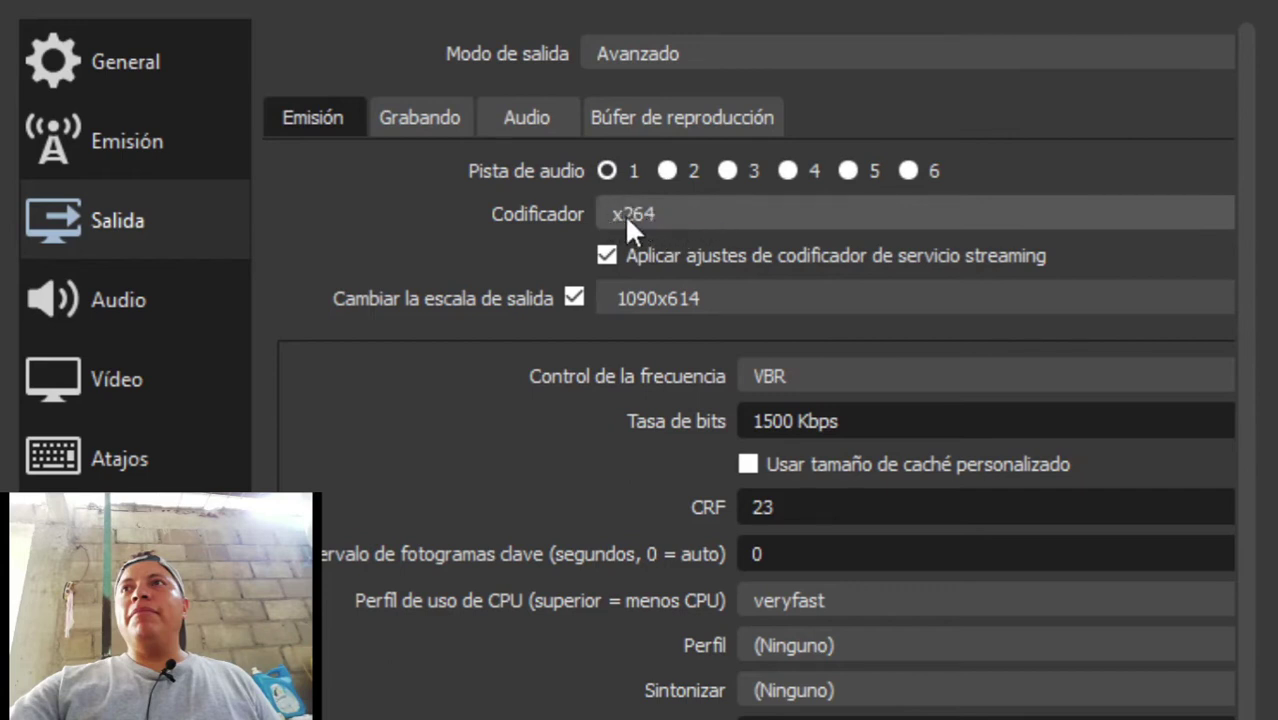
{"action": "left_click", "coordinate": [652, 216]}
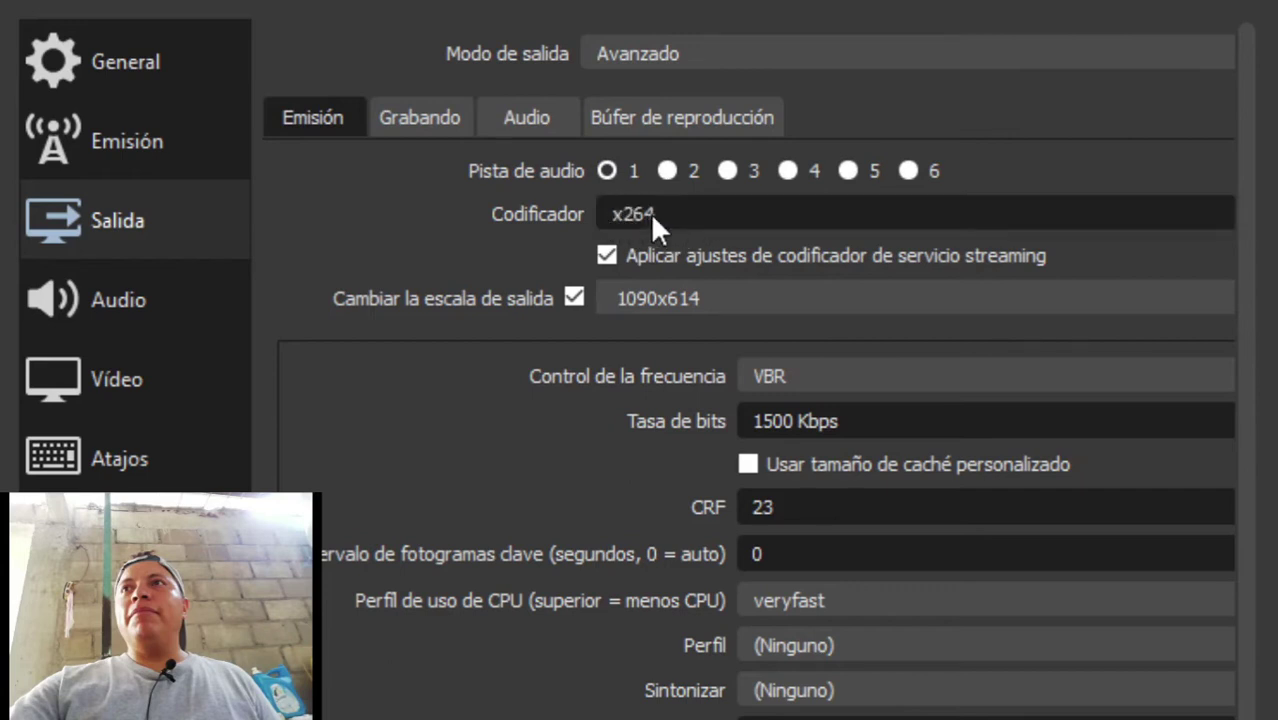
{"action": "left_click", "coordinate": [777, 254]}
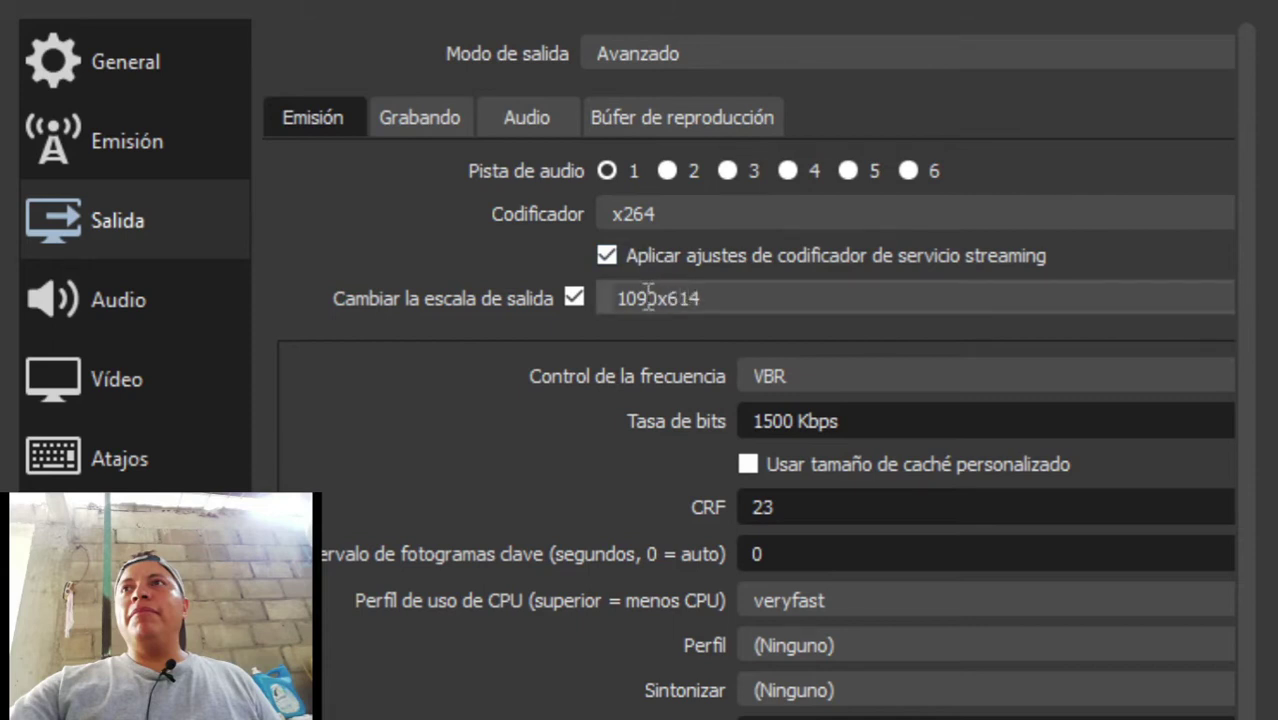
{"action": "left_click", "coordinate": [843, 297]}
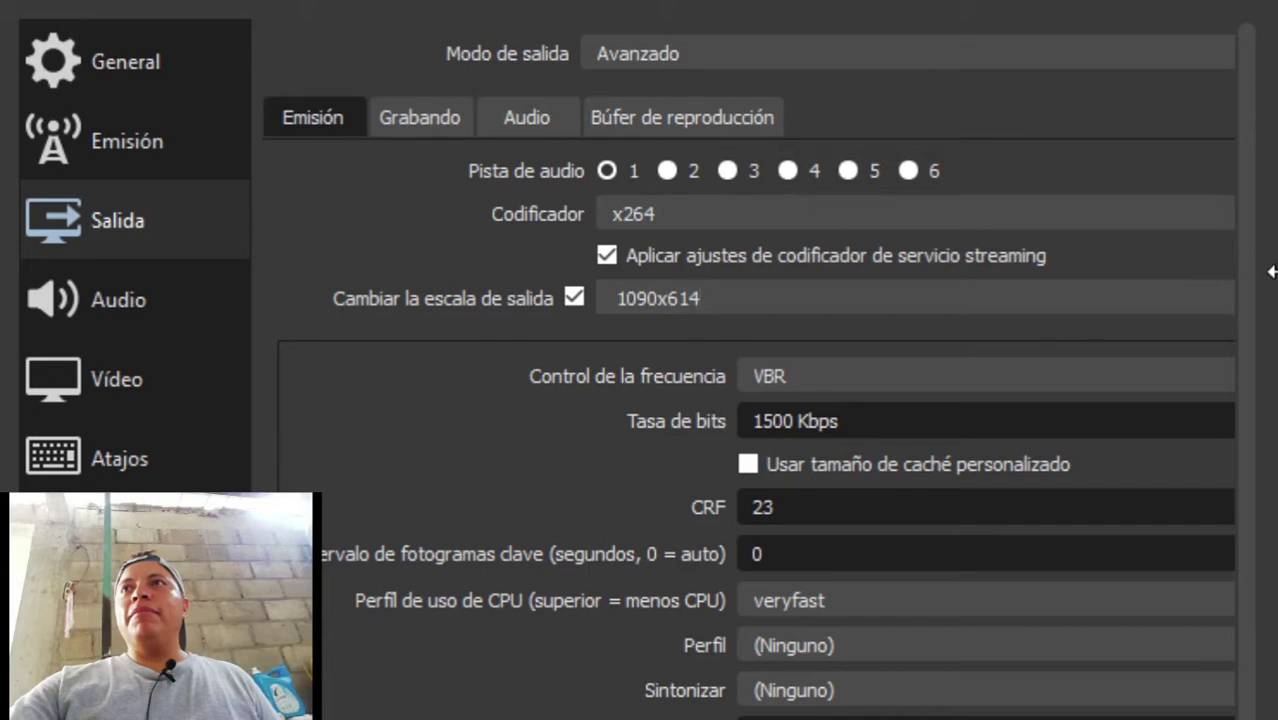
{"action": "left_click_drag", "start_coordinate": [1272, 273], "coordinate": [1277, 273]}
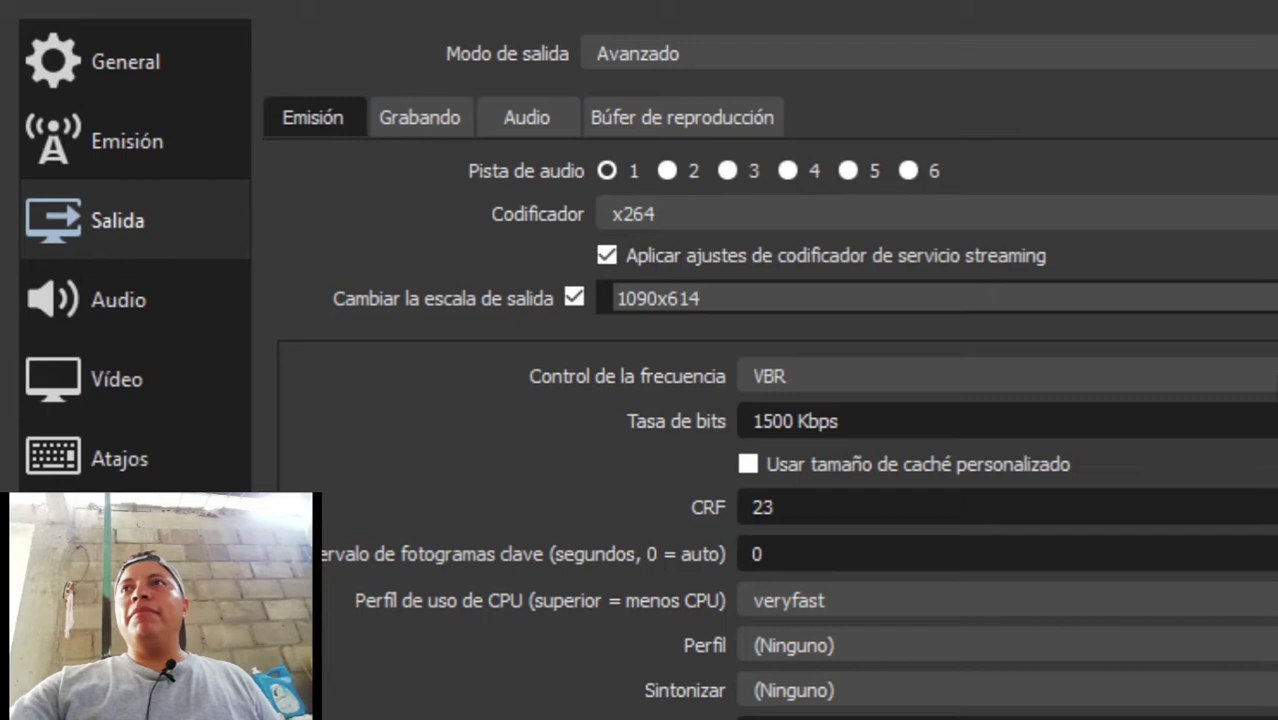
{"action": "key", "text": "Down"}
{"action": "key", "text": "Up"}
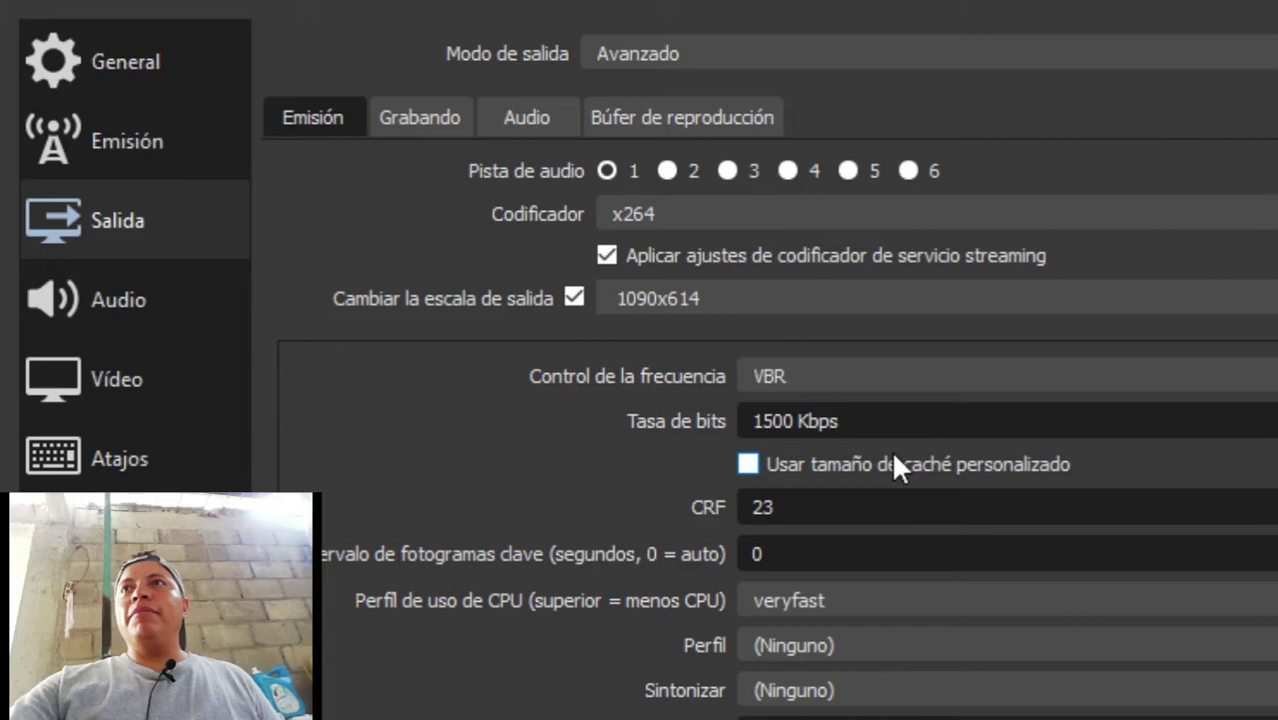
- Try a streaming bitrate of 1450 Kbps and set it back to 1500 Kbps
{"action": "left_click", "coordinate": [851, 421]}
{"action": "key", "text": "Down"}
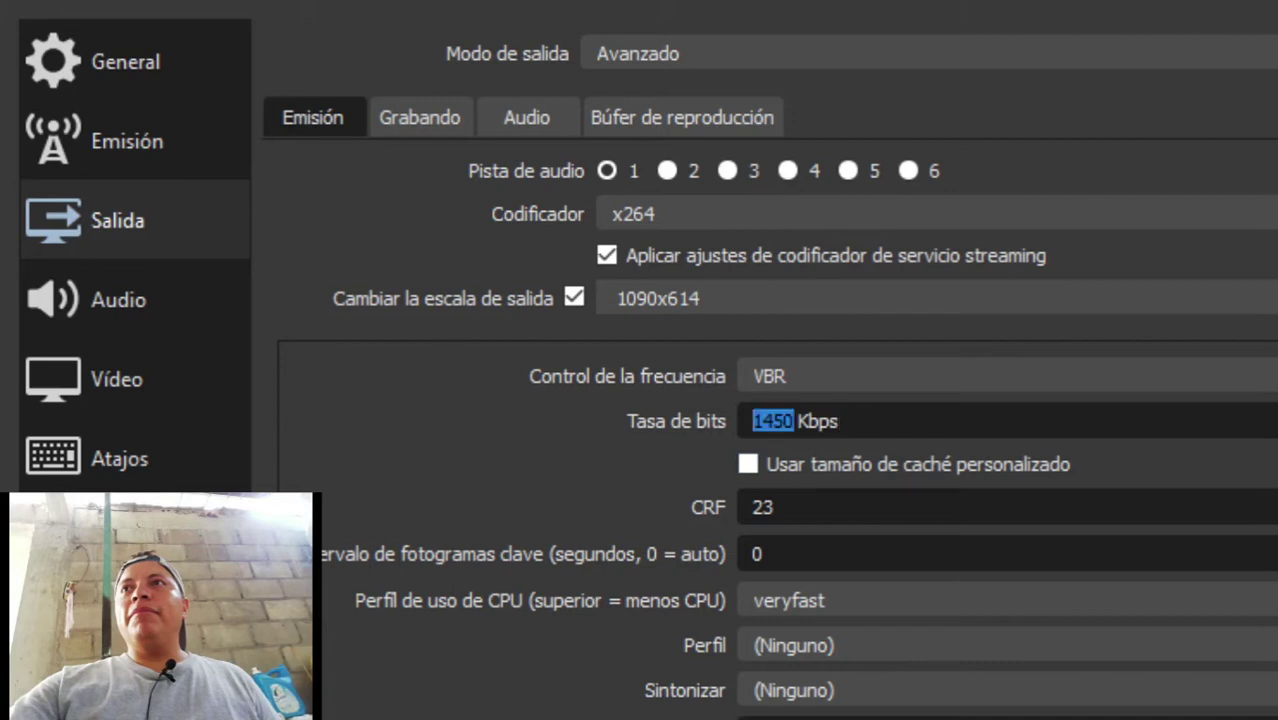
{"action": "key", "text": "Up"}
{"action": "left_click", "coordinate": [613, 476]}
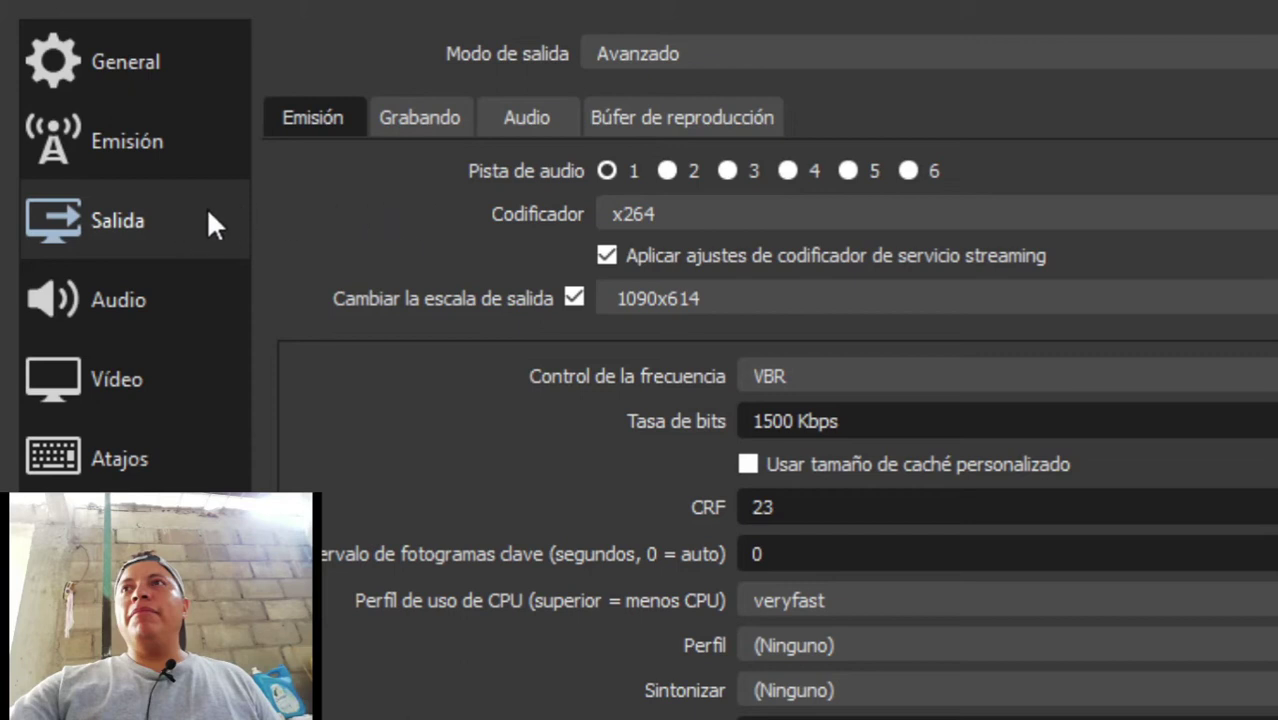
- Open the recording output settings and examine the recording format options
{"action": "left_click", "coordinate": [418, 124]}
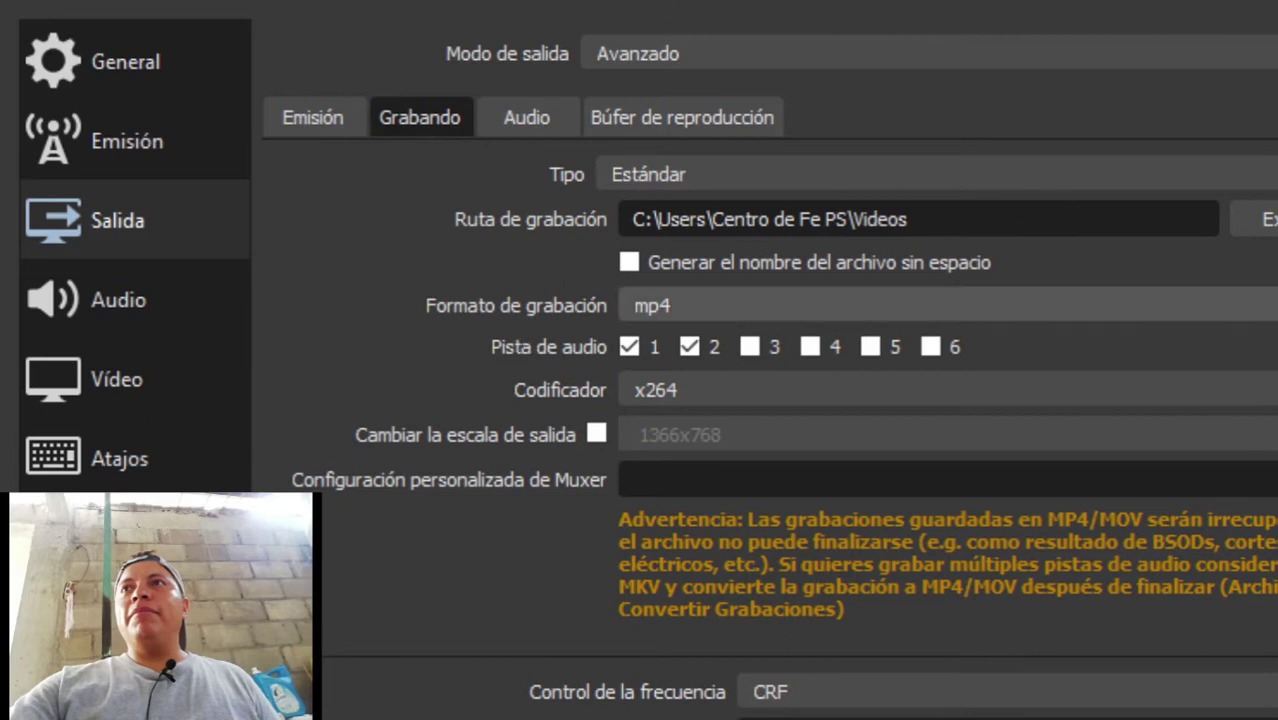
{"action": "left_click", "coordinate": [650, 305]}
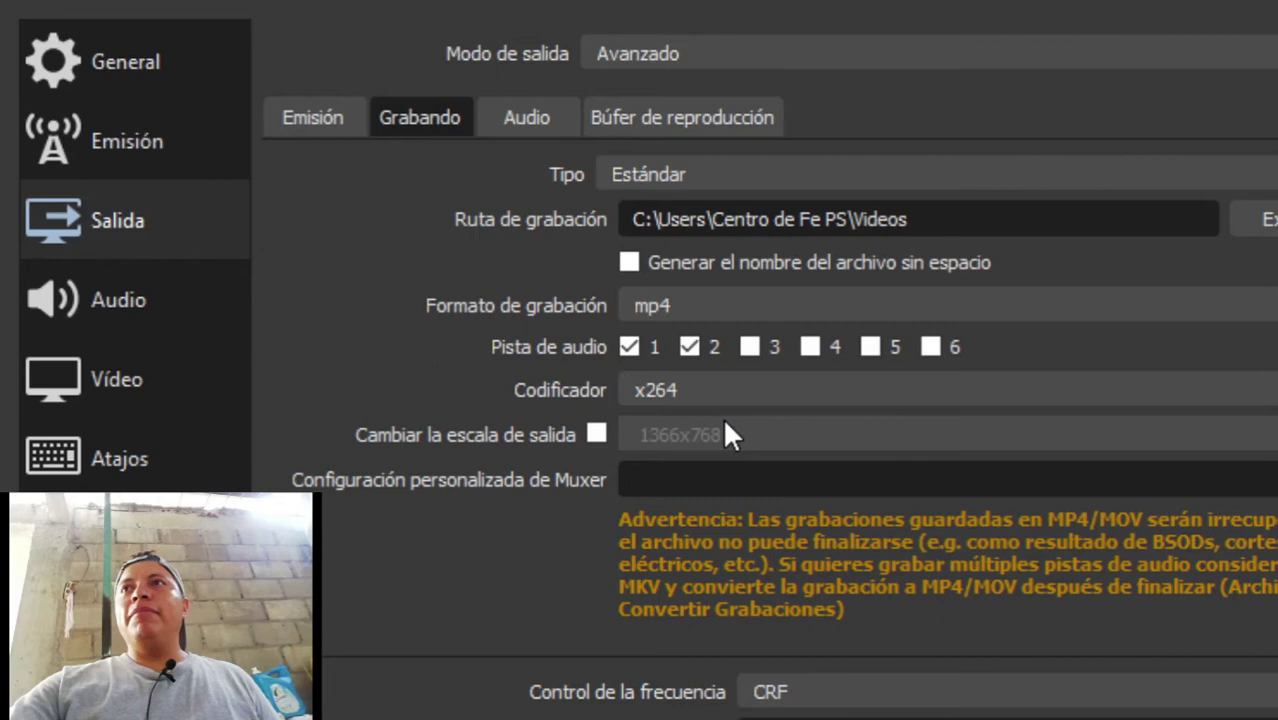
- Try rescaling the recording output to 1022x576 and turn the output rescaling back off
{"action": "left_click", "coordinate": [600, 436]}
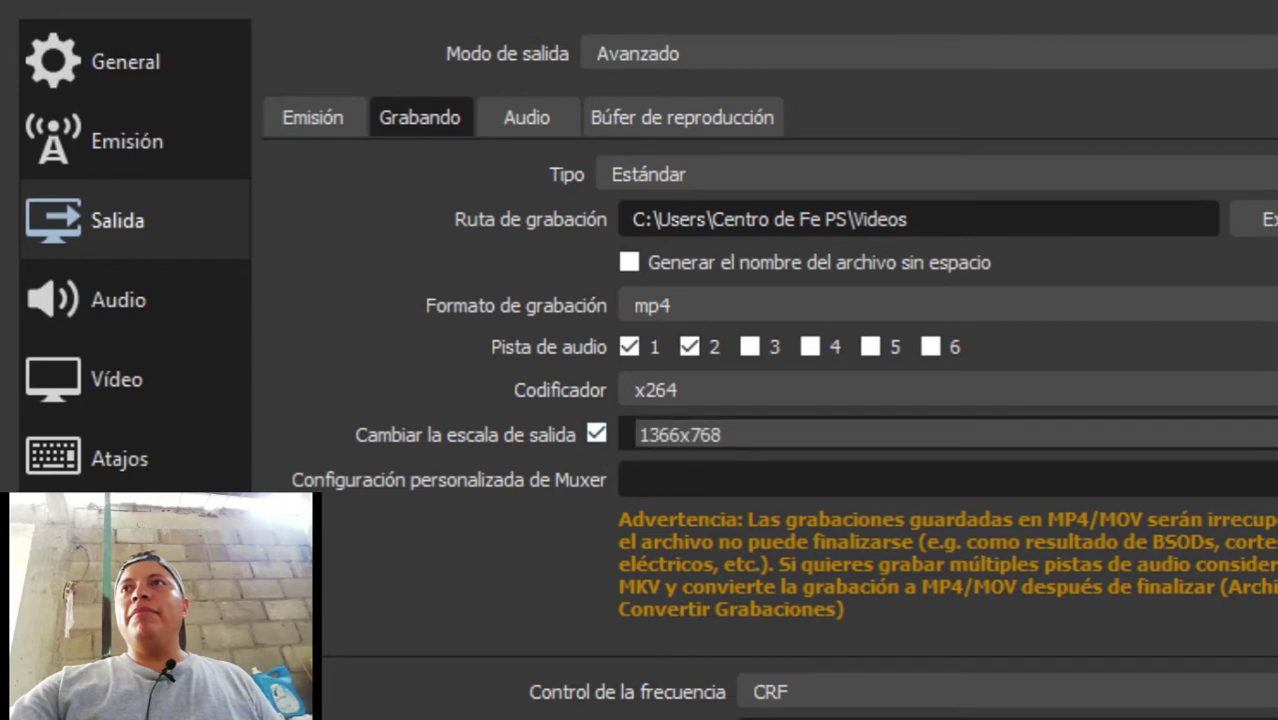
{"action": "scroll", "coordinate": [680, 434], "scroll_direction": "down", "scroll_amount": 1}
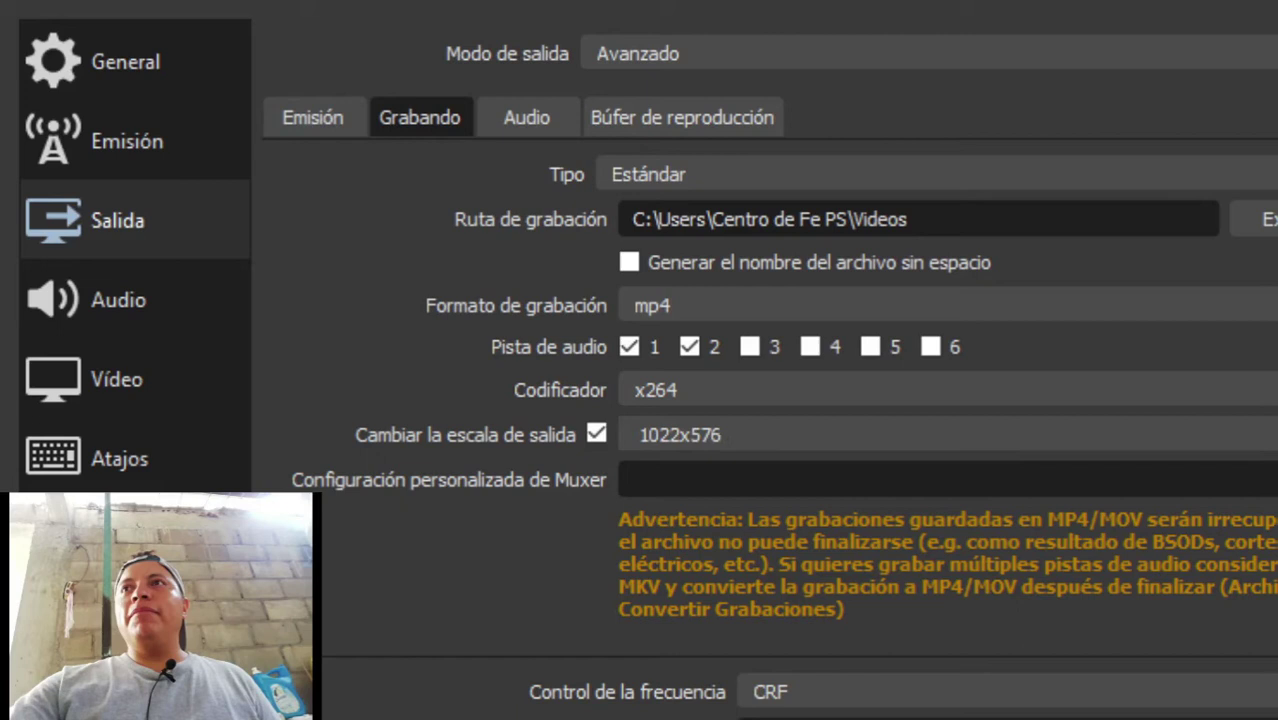
{"action": "scroll", "coordinate": [680, 434], "scroll_direction": "up", "scroll_amount": 1}
{"action": "left_click", "coordinate": [596, 434]}
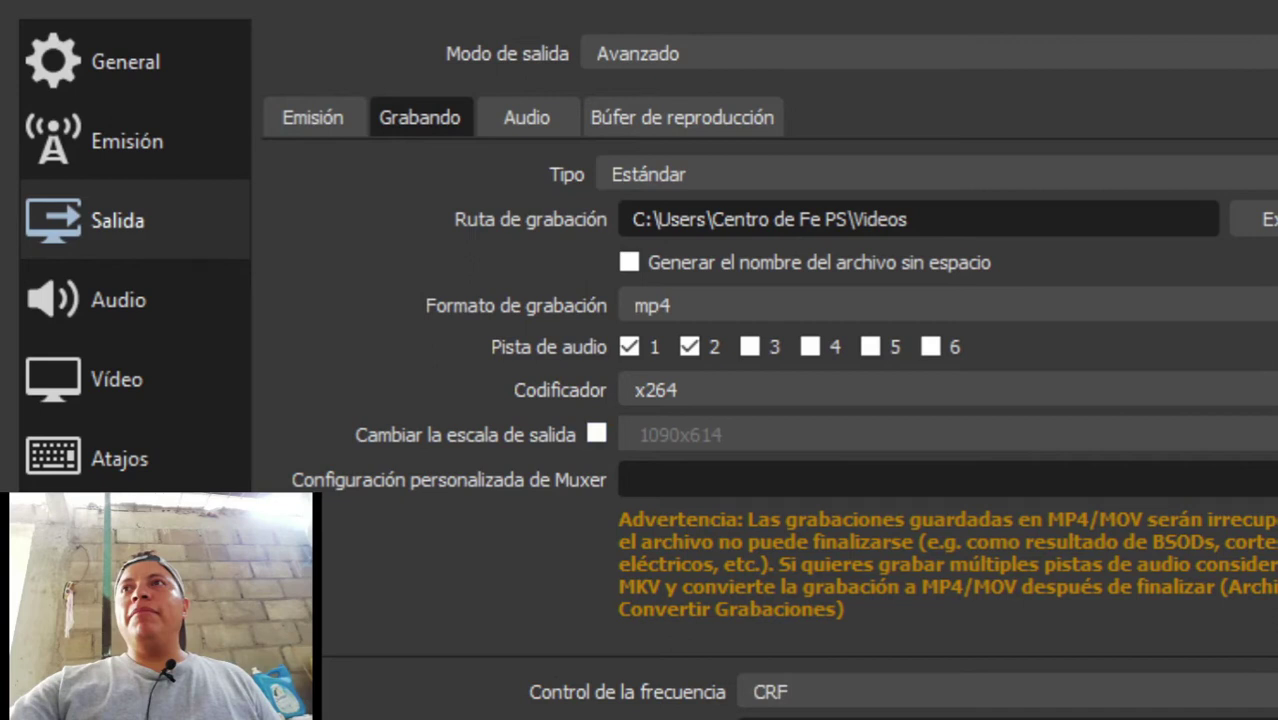
- Examine the recording output's encoder, rate control and CPU usage settings and compare them with the streaming output
{"action": "scroll", "coordinate": [536, 320], "scroll_direction": "down", "scroll_amount": 3}
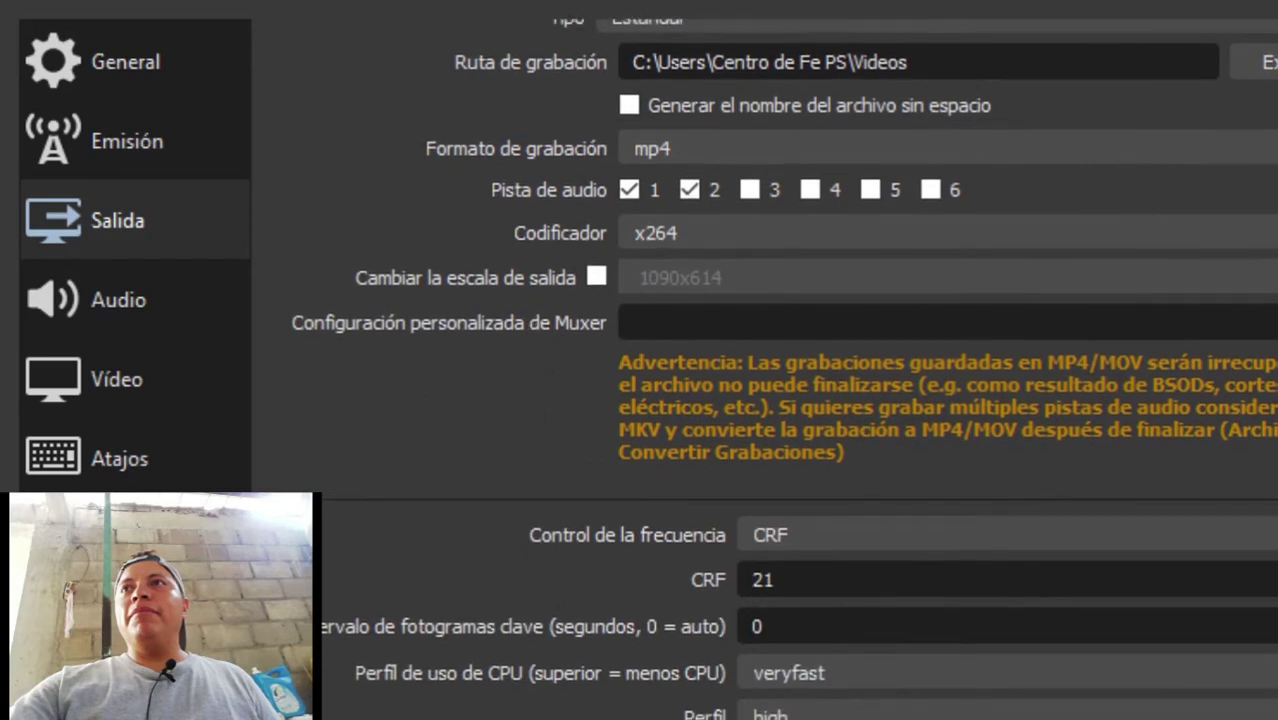
{"action": "scroll", "coordinate": [770, 360], "scroll_direction": "up", "scroll_amount": 3}
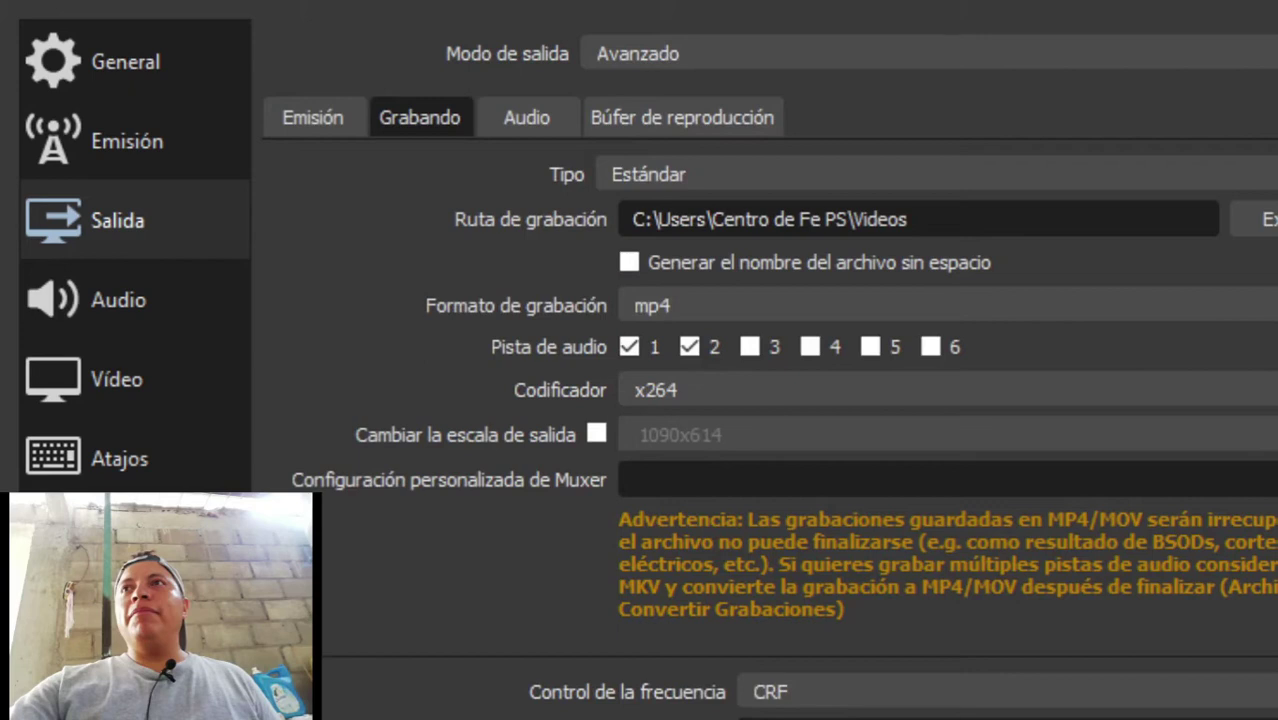
{"action": "left_click", "coordinate": [332, 110]}
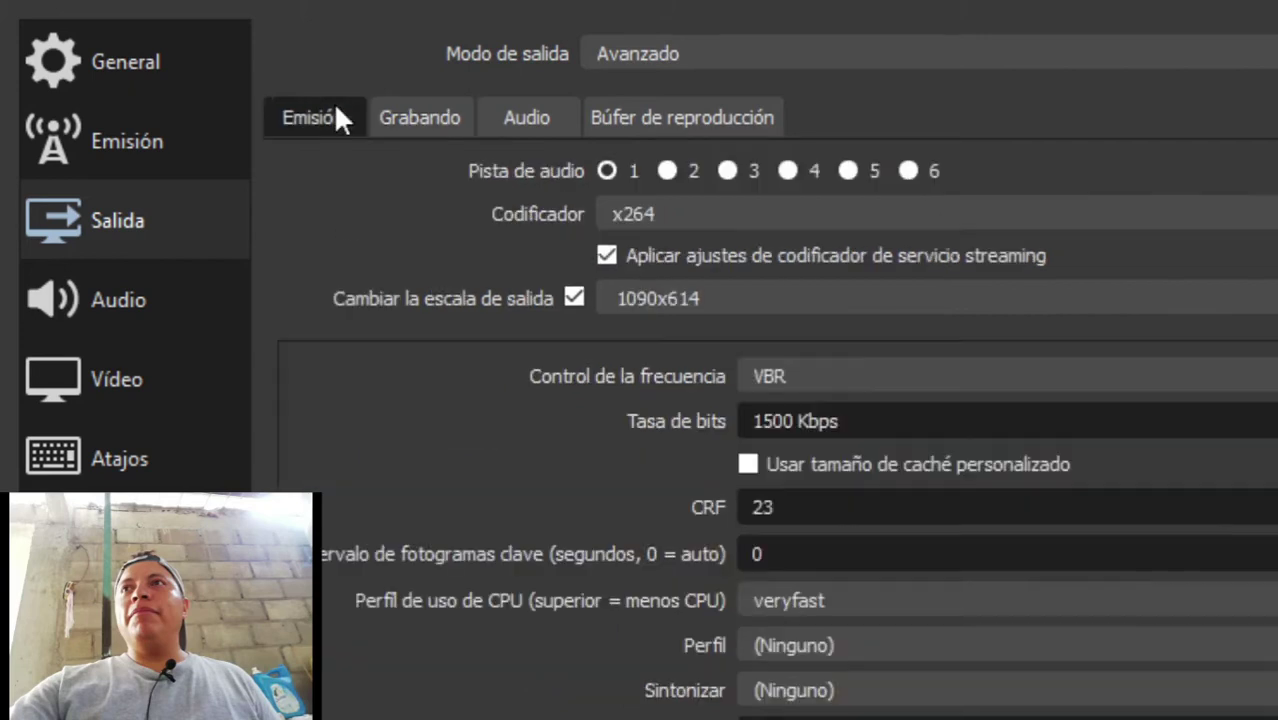
{"action": "left_click", "coordinate": [422, 102]}
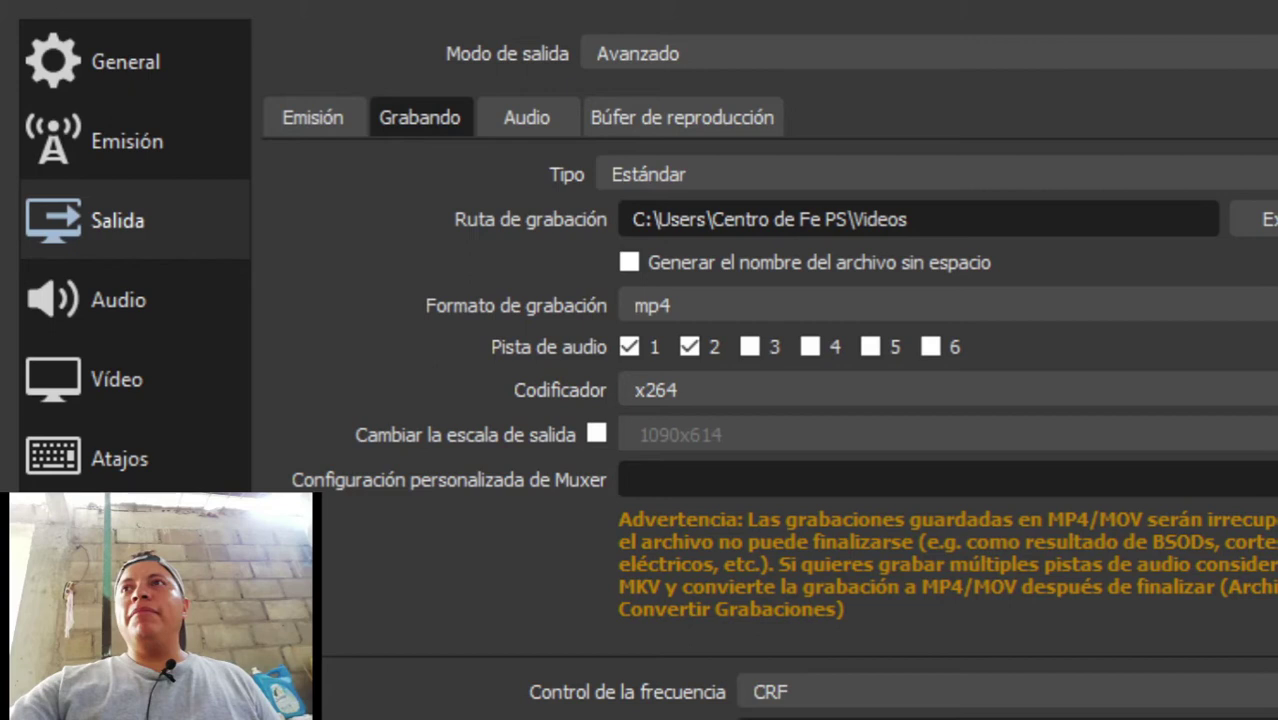
{"action": "scroll", "coordinate": [770, 360], "scroll_direction": "down", "scroll_amount": 1}
{"action": "scroll", "coordinate": [770, 400], "scroll_direction": "down", "scroll_amount": 2}
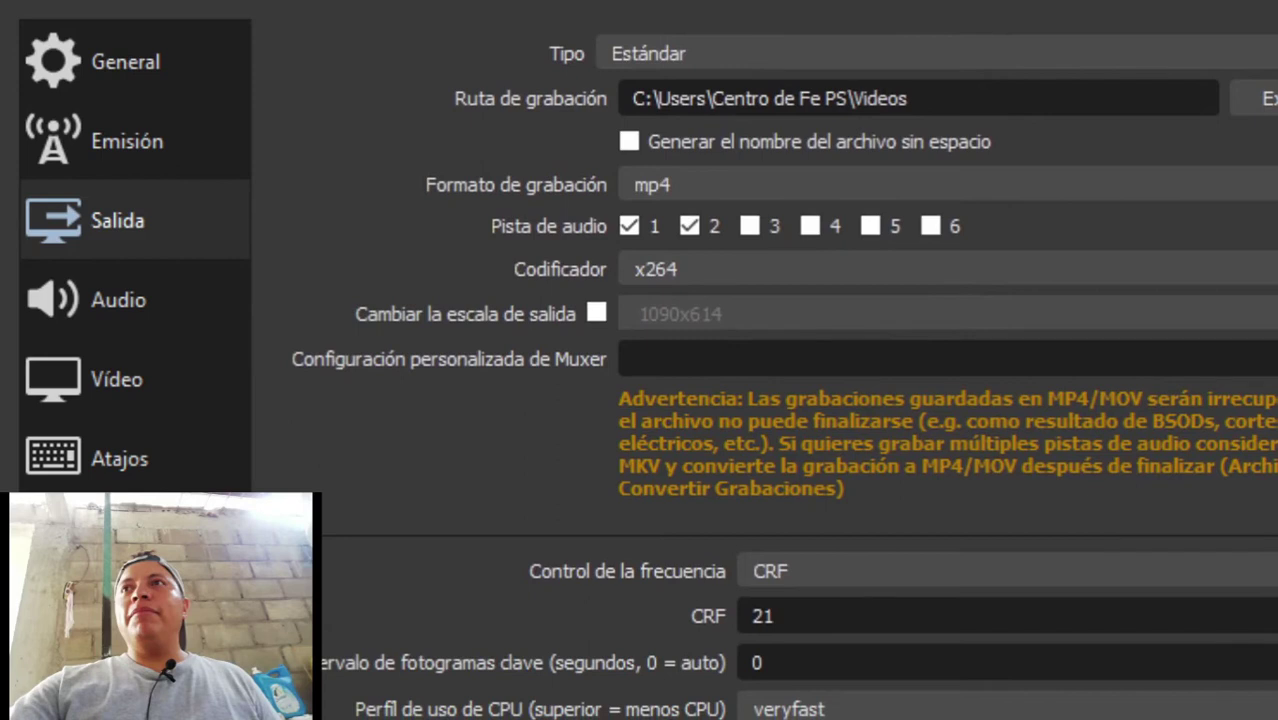
{"action": "scroll", "coordinate": [770, 400], "scroll_direction": "down", "scroll_amount": 3}
{"action": "scroll", "coordinate": [770, 400], "scroll_direction": "up", "scroll_amount": 7}
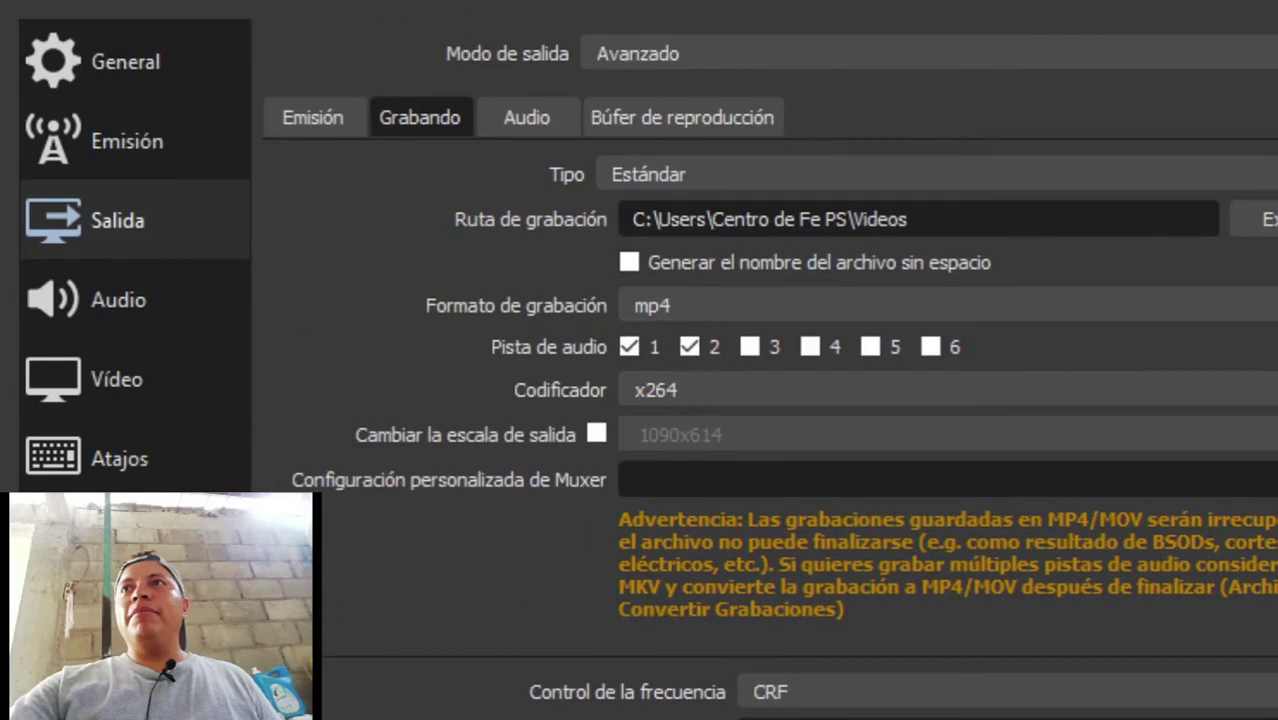
- Review the audio bitrate of each output track and the replay buffer's time and memory limits
{"action": "left_click", "coordinate": [523, 126]}
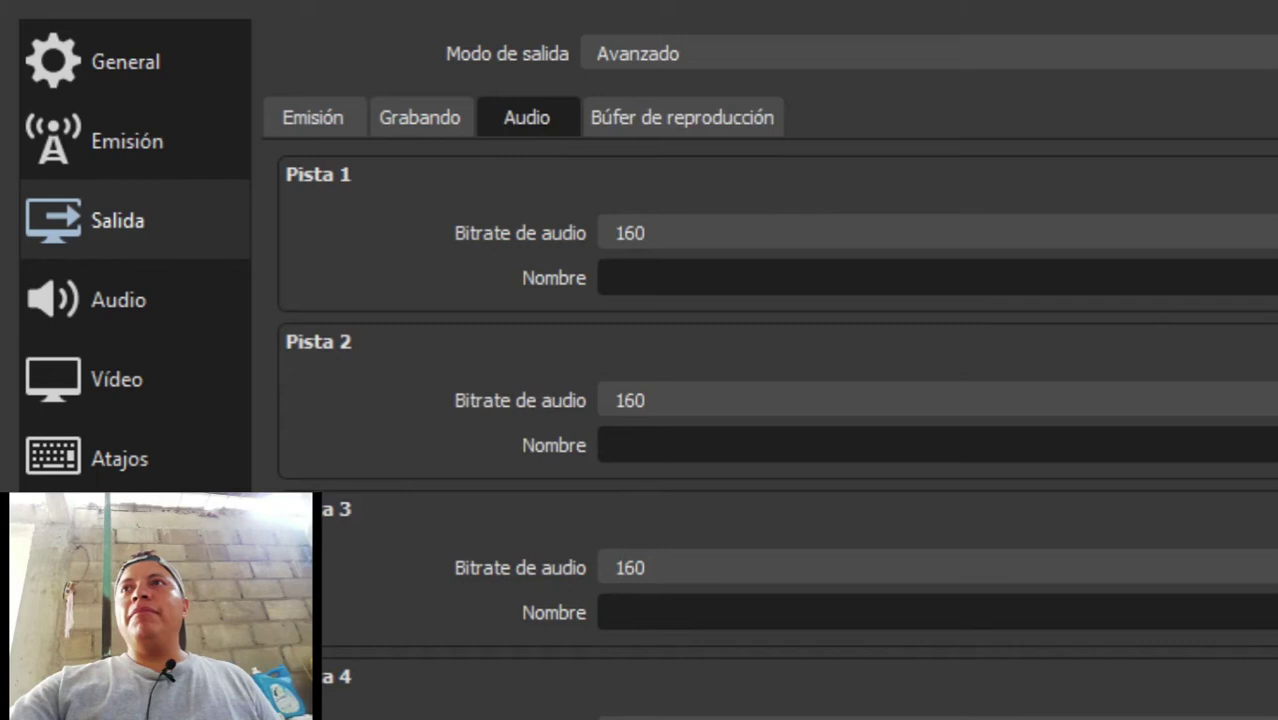
{"action": "scroll", "coordinate": [780, 400], "scroll_direction": "down", "scroll_amount": 3}
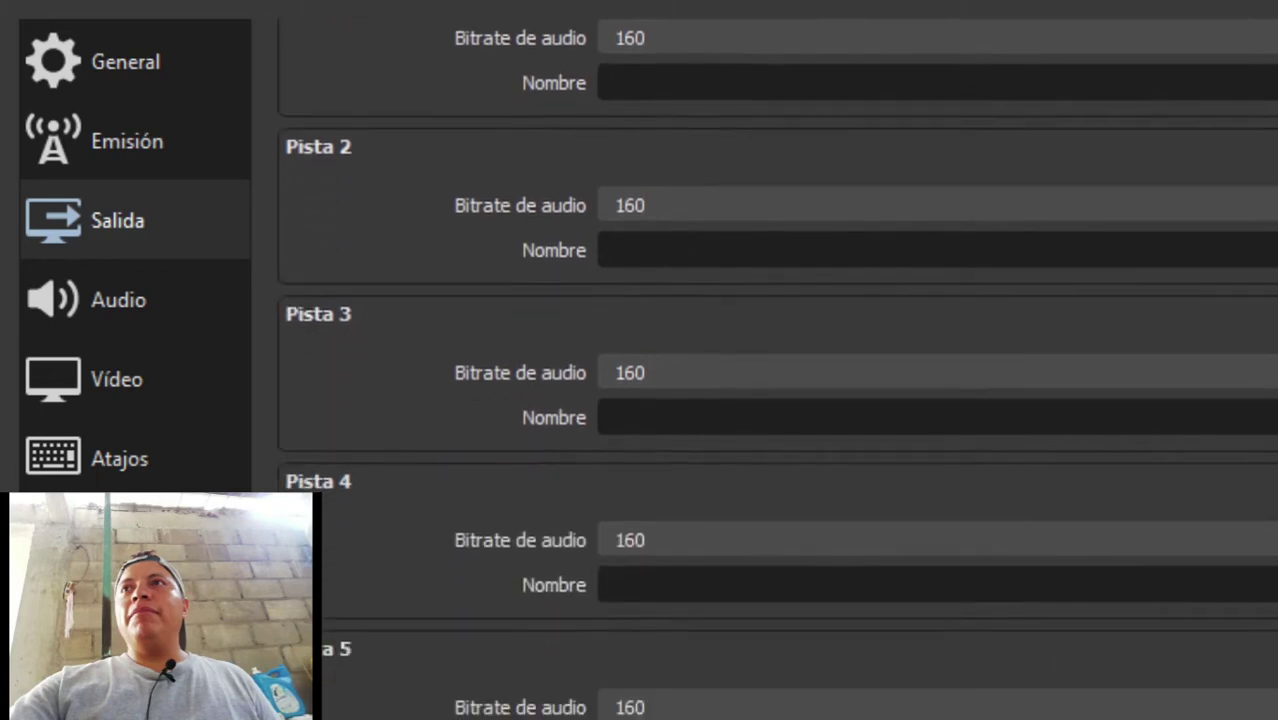
{"action": "scroll", "coordinate": [777, 368], "scroll_direction": "up", "scroll_amount": 3}
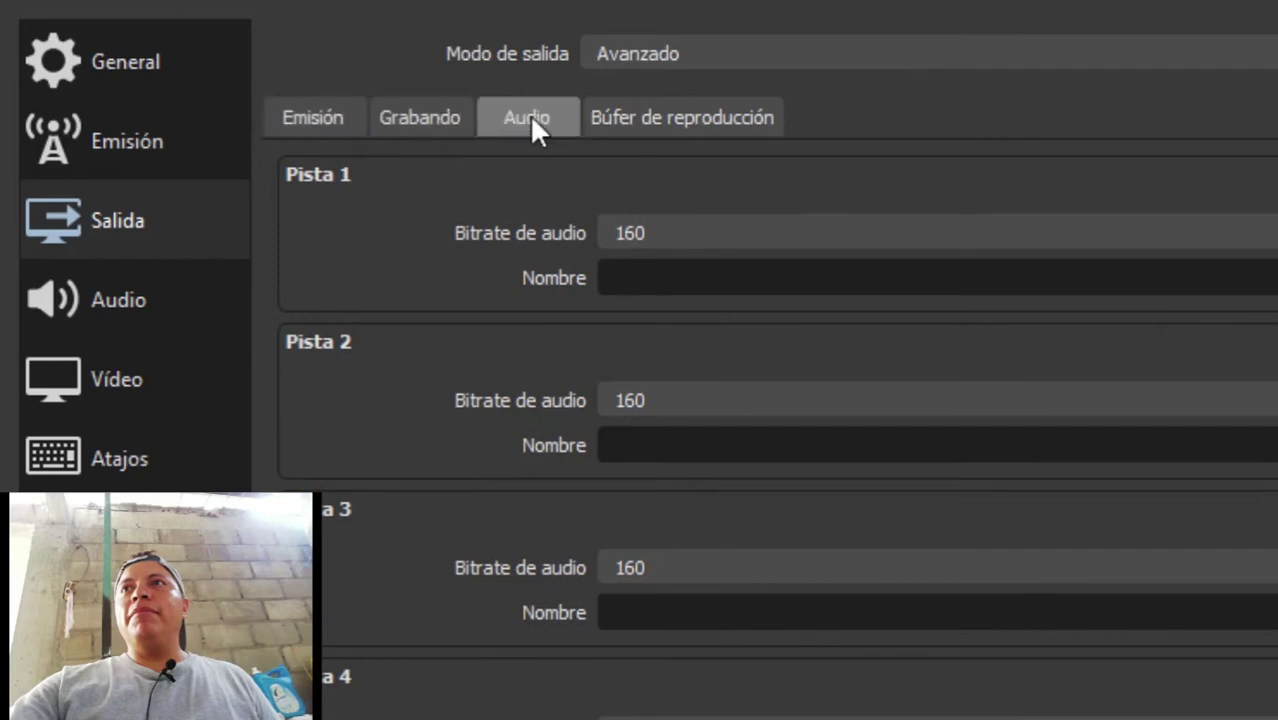
{"action": "left_click", "coordinate": [678, 120]}
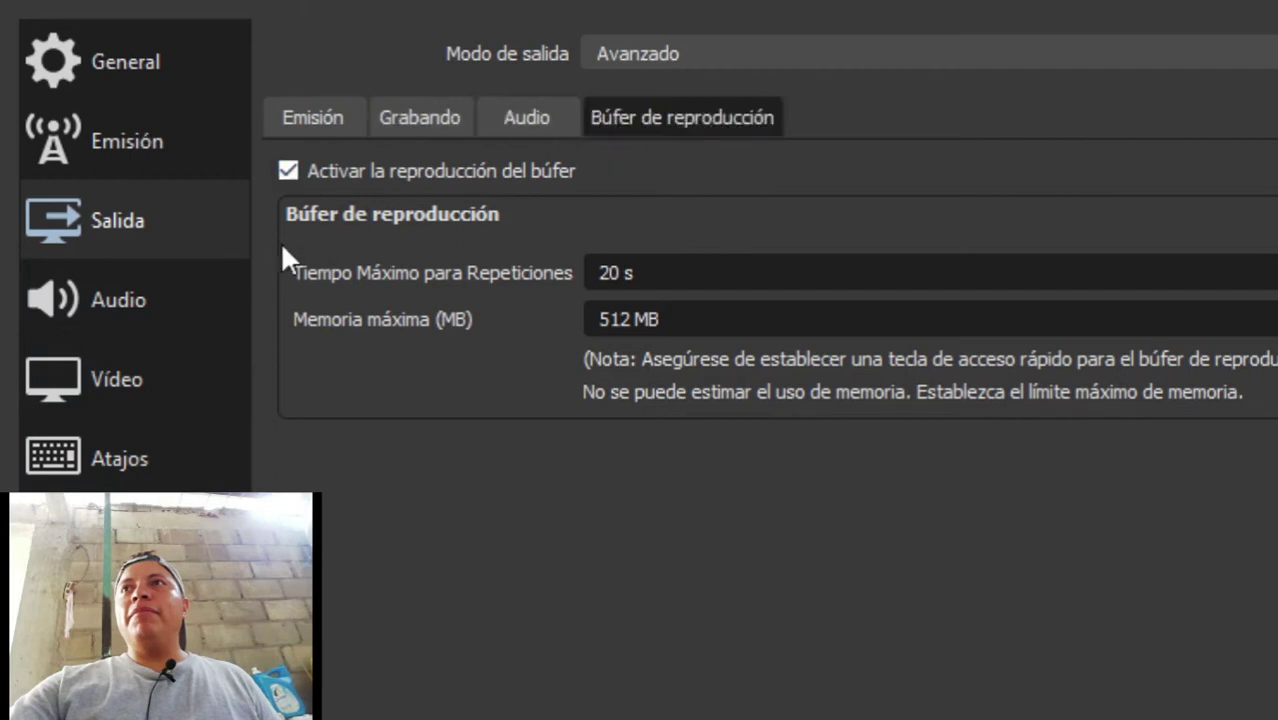
- Review the general Audio settings, including sample rate, devices, meters, monitoring and push-to-mute options
{"action": "left_click", "coordinate": [158, 283]}
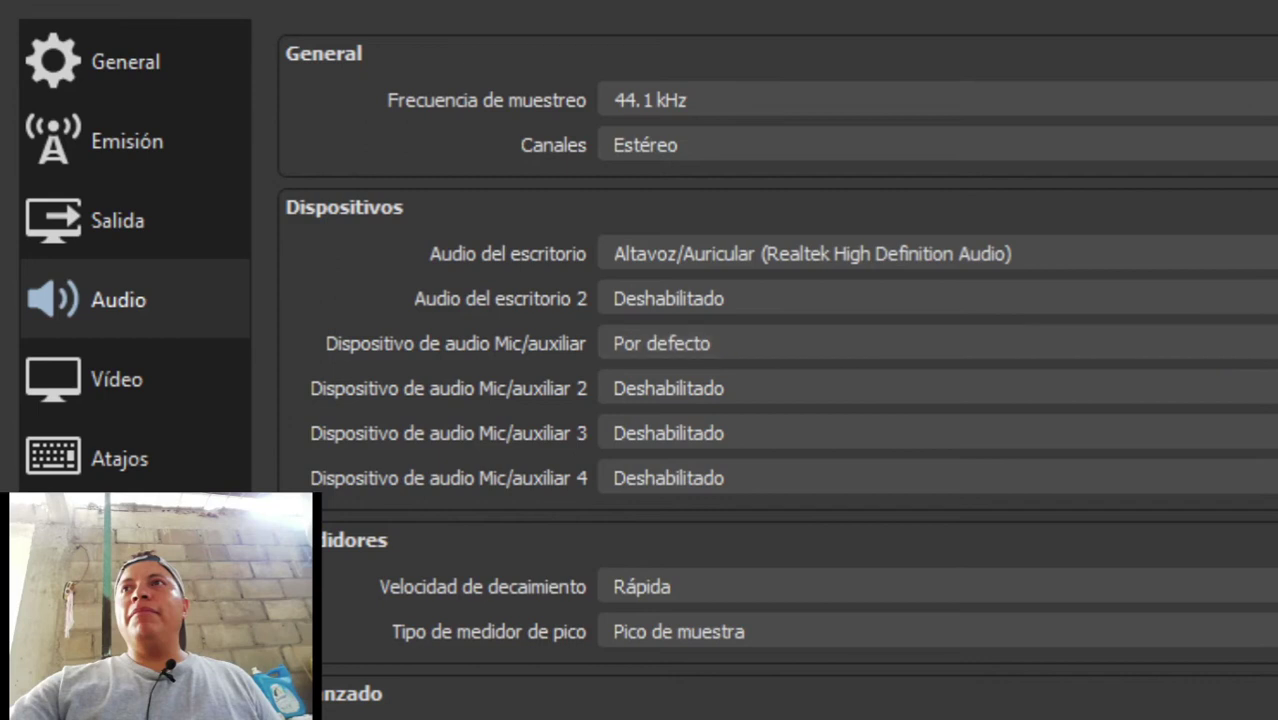
{"action": "scroll", "coordinate": [778, 369], "scroll_direction": "down", "scroll_amount": 5}
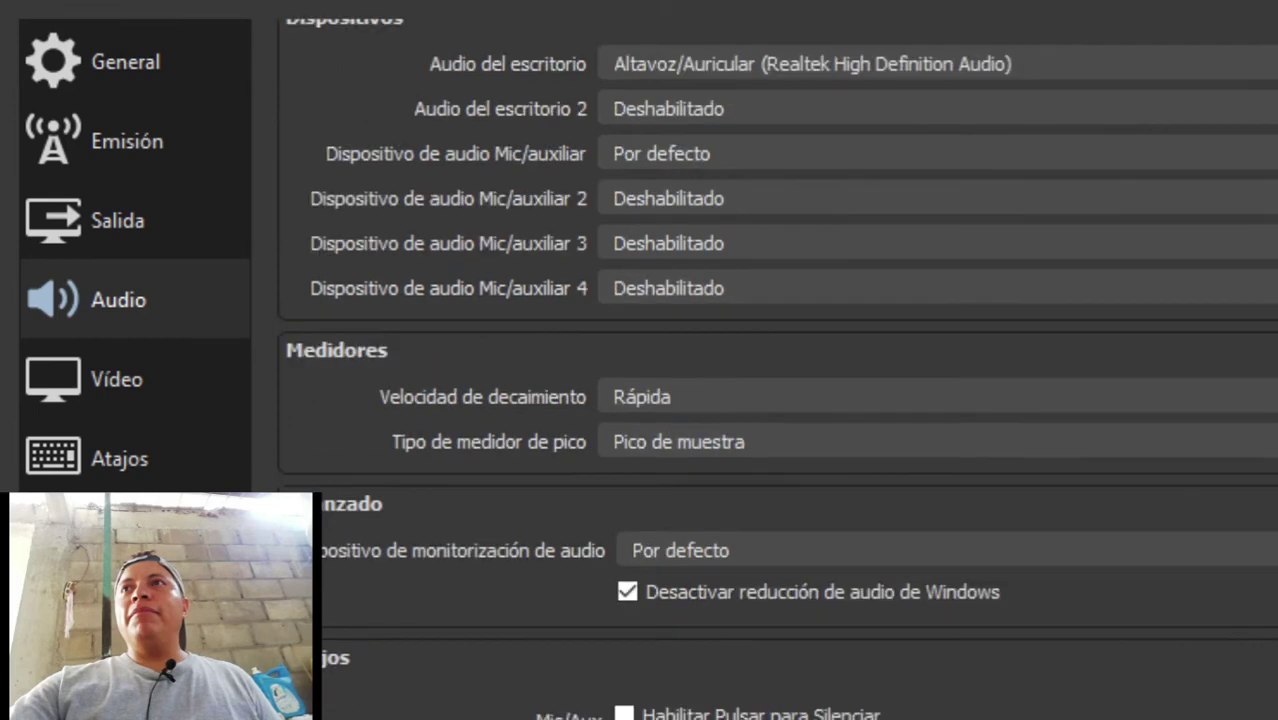
{"action": "scroll", "coordinate": [778, 369], "scroll_direction": "down", "scroll_amount": 1}
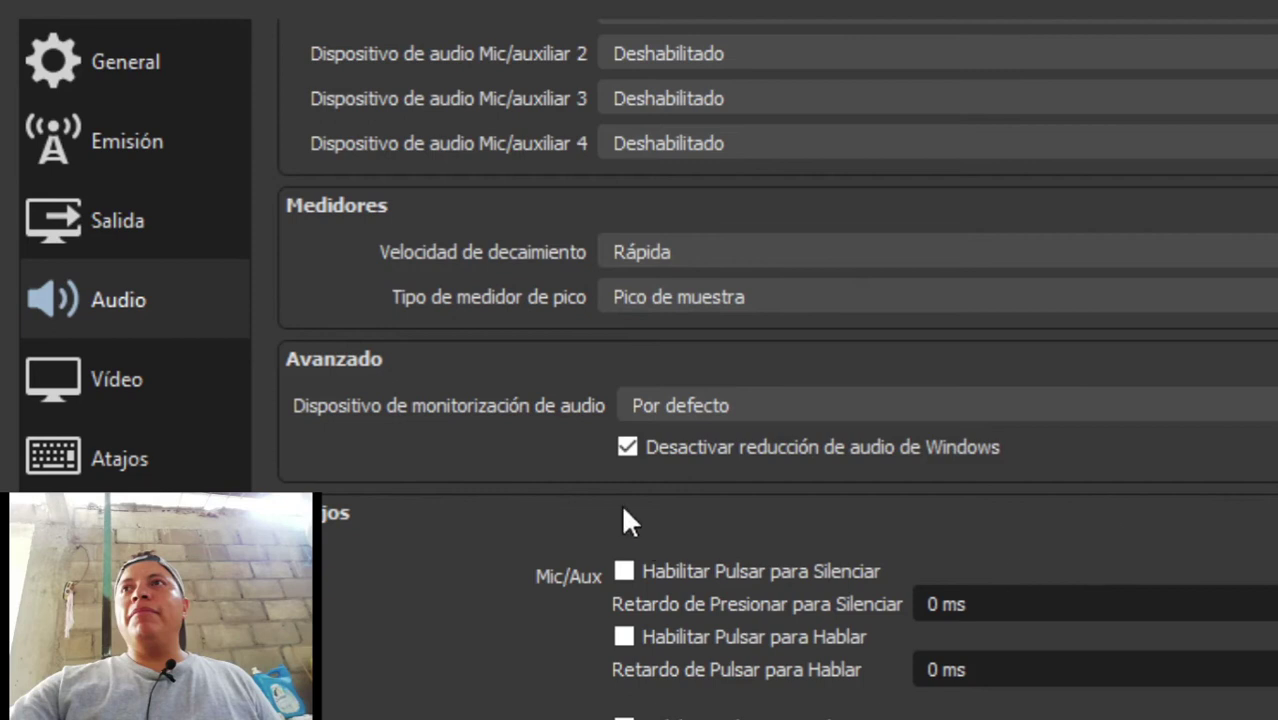
- Examine the scaled output resolution options in the Video settings
{"action": "left_click", "coordinate": [88, 366]}
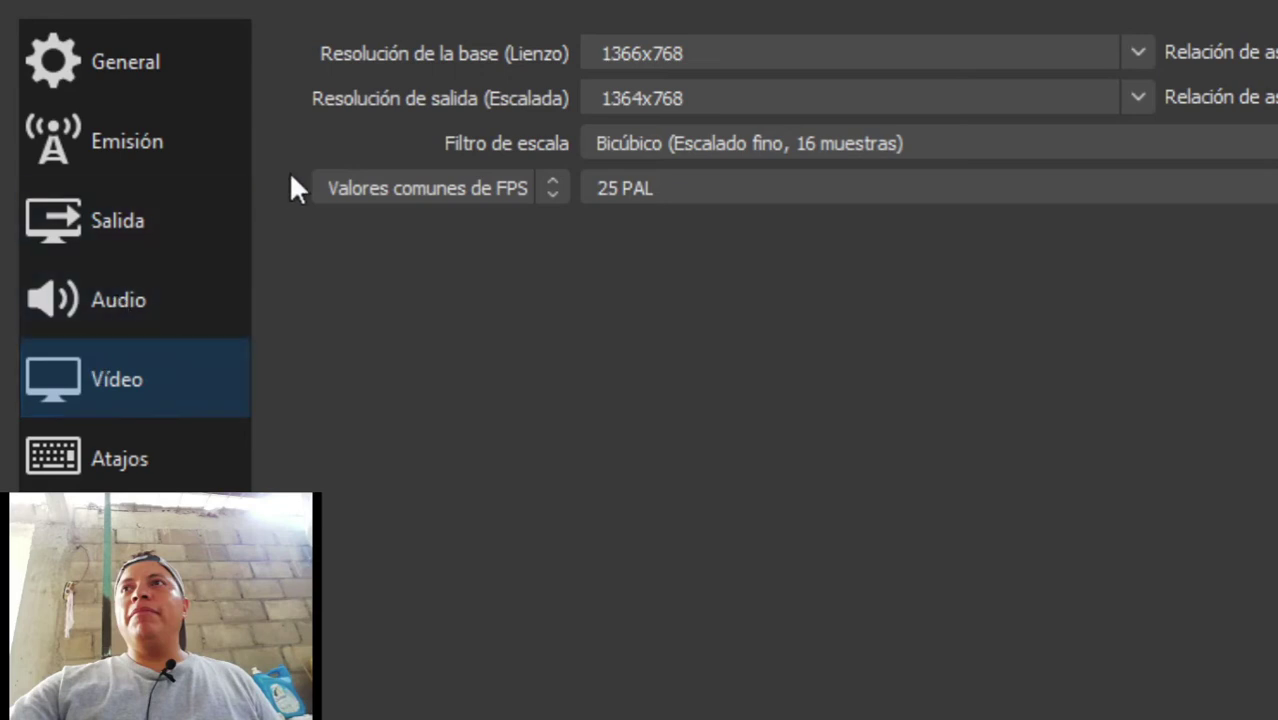
{"action": "left_click", "coordinate": [1149, 92]}
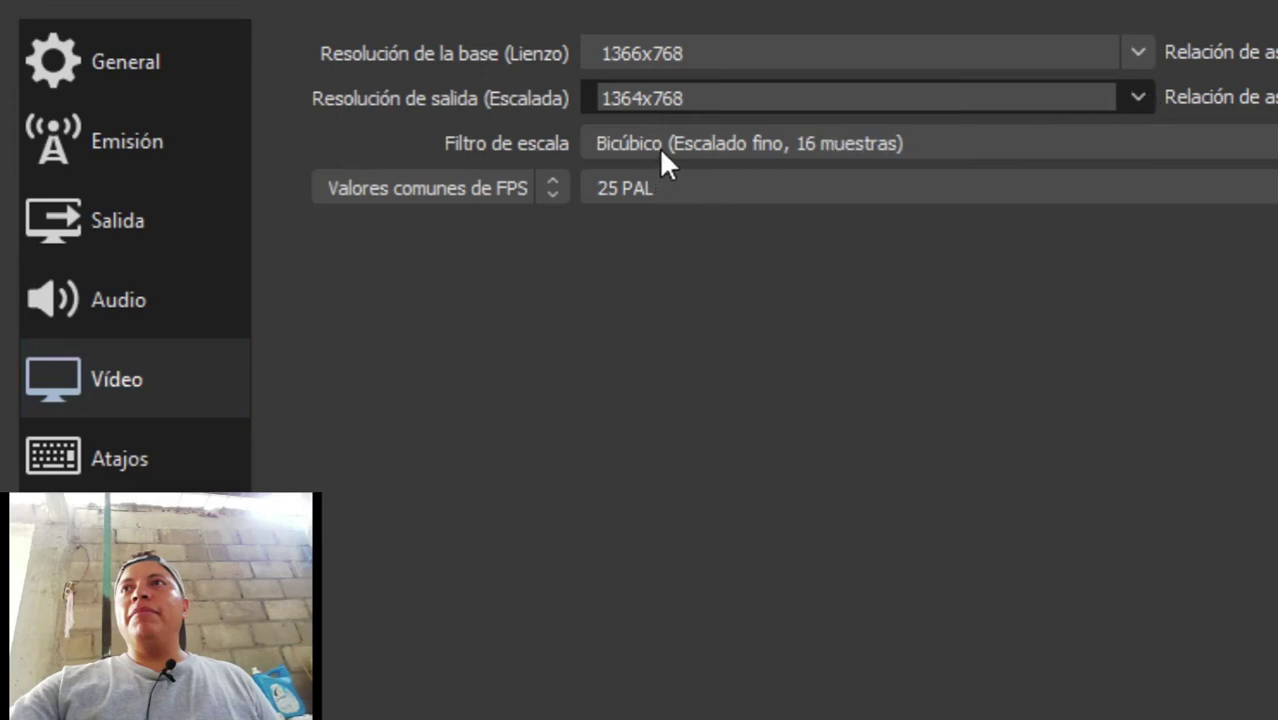
- Set the scaled output resolution to 1092x614 and check the scale filter and common FPS settings
{"action": "key", "text": "Down"}
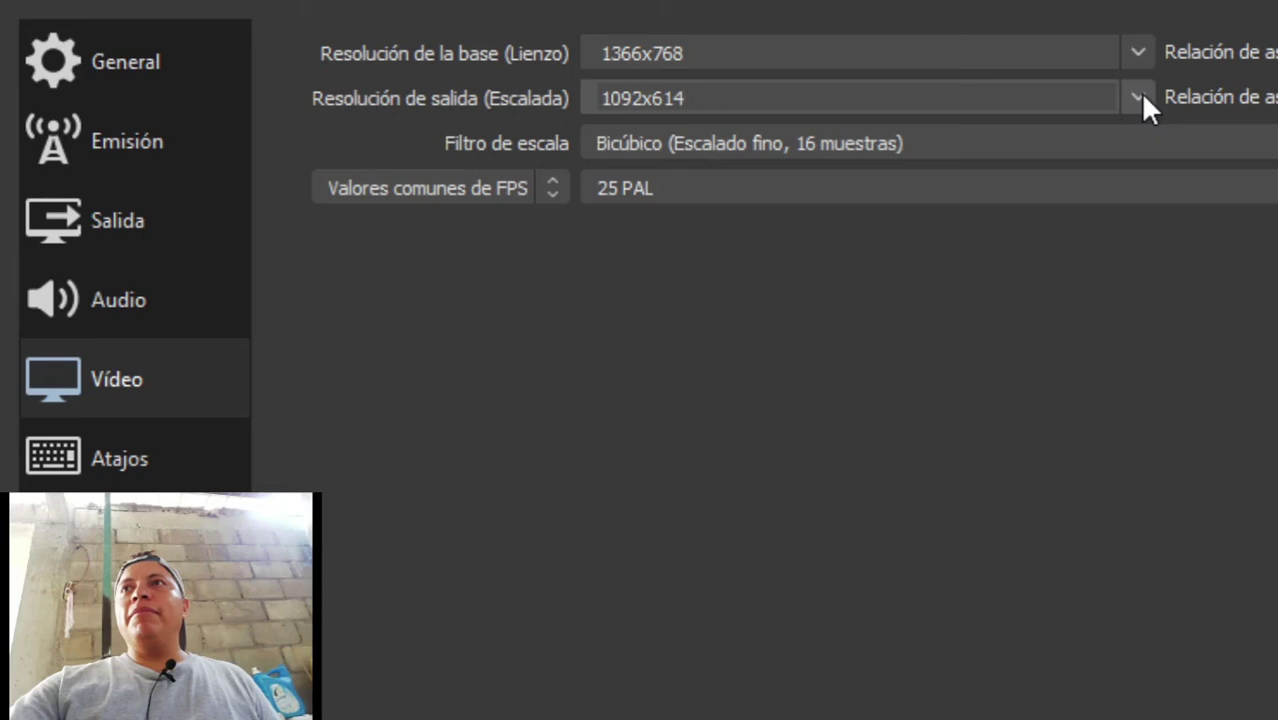
{"action": "left_click", "coordinate": [1140, 92]}
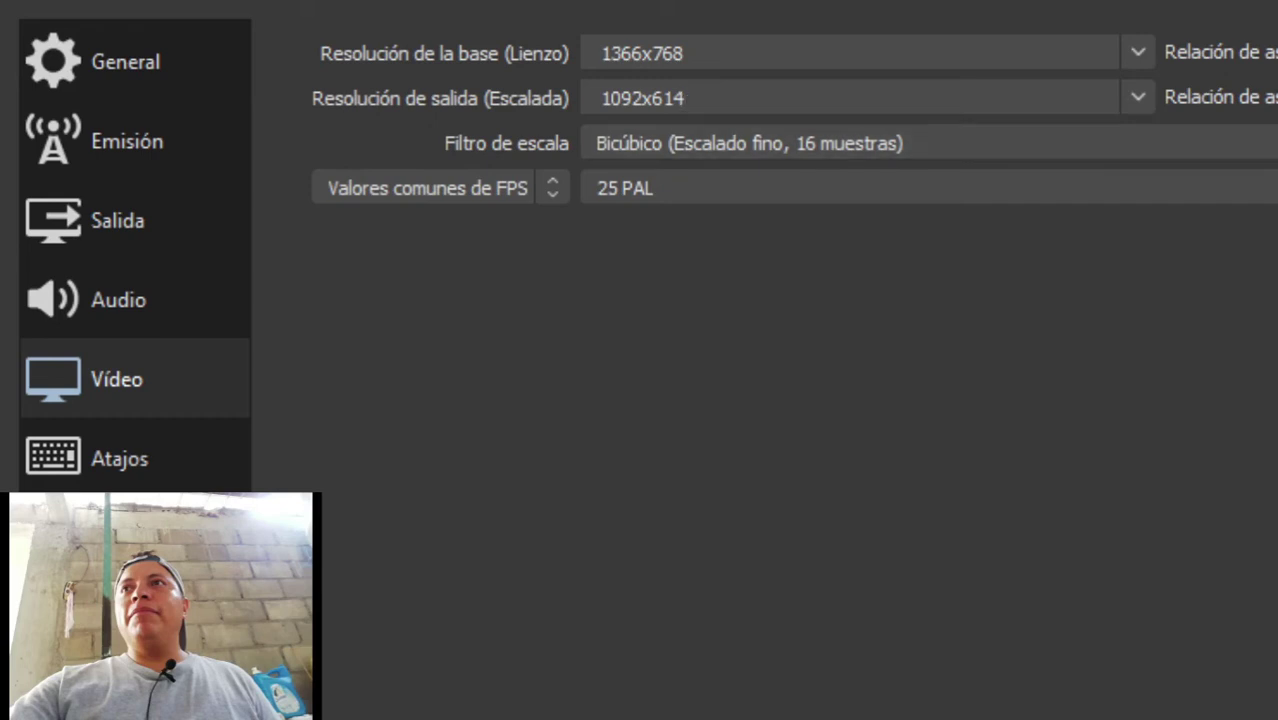
{"action": "key", "text": "Tab"}
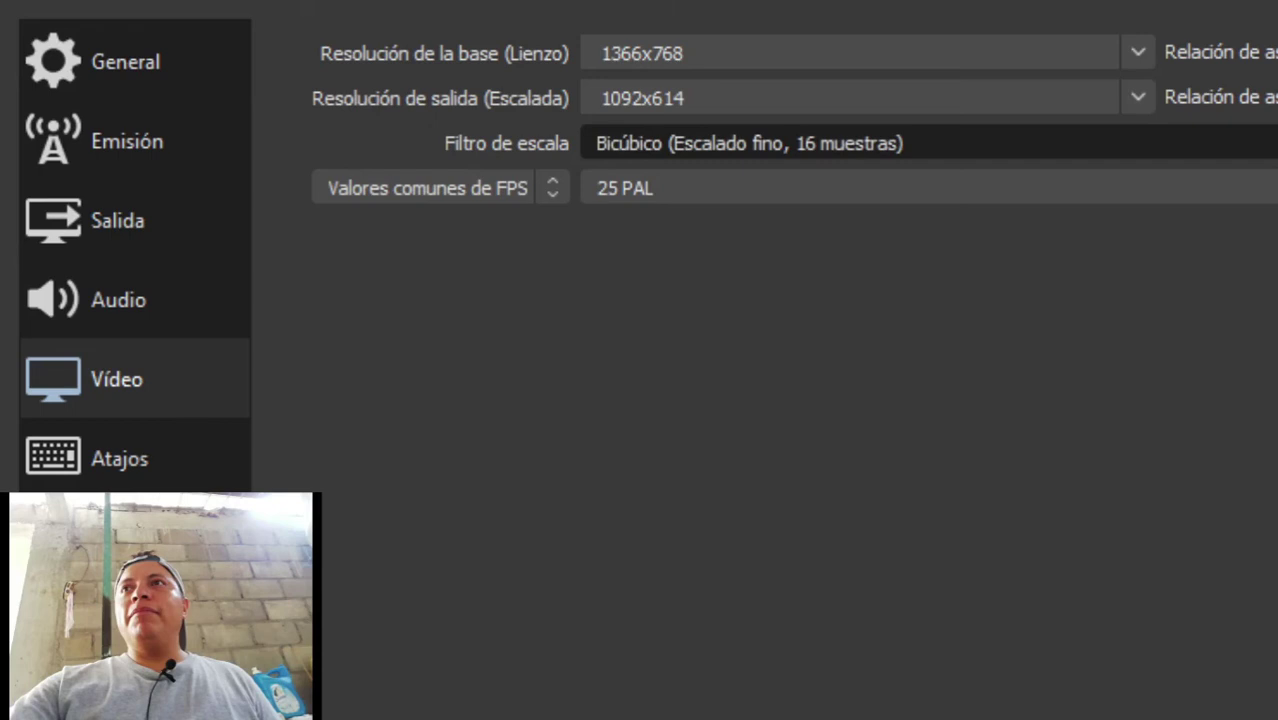
{"action": "key", "text": "Tab"}
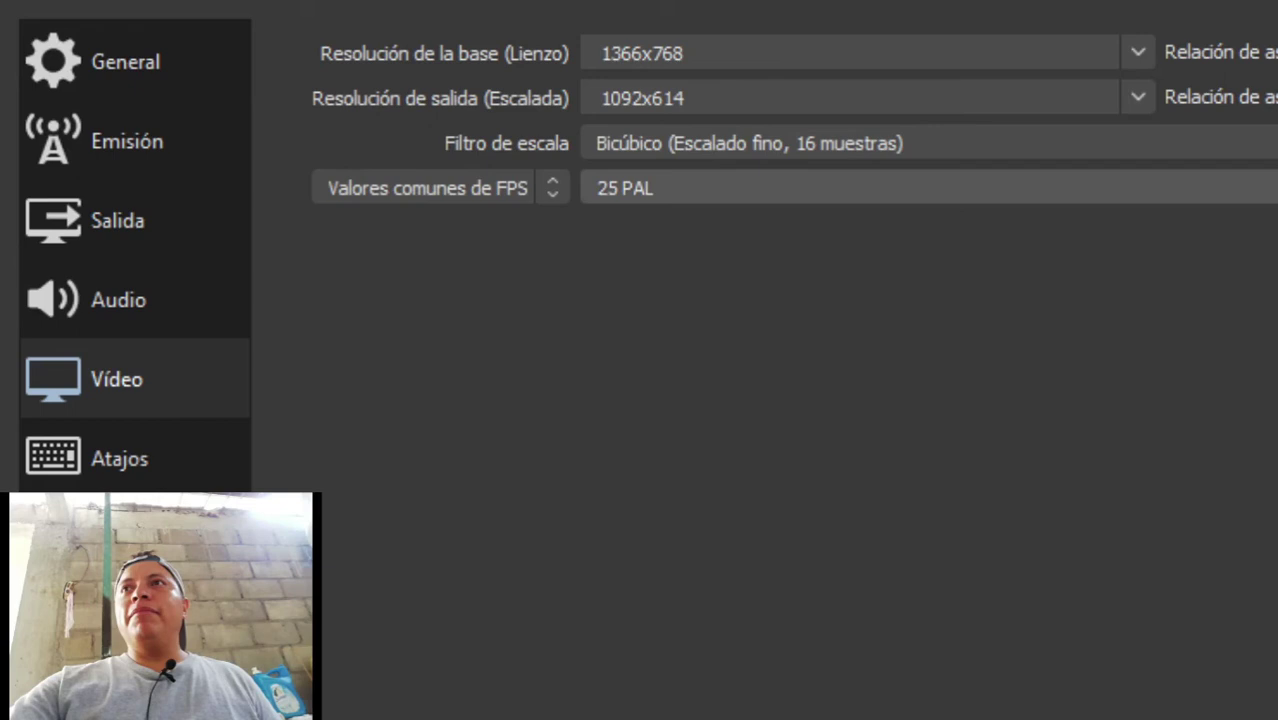
{"action": "left_click", "coordinate": [700, 188]}
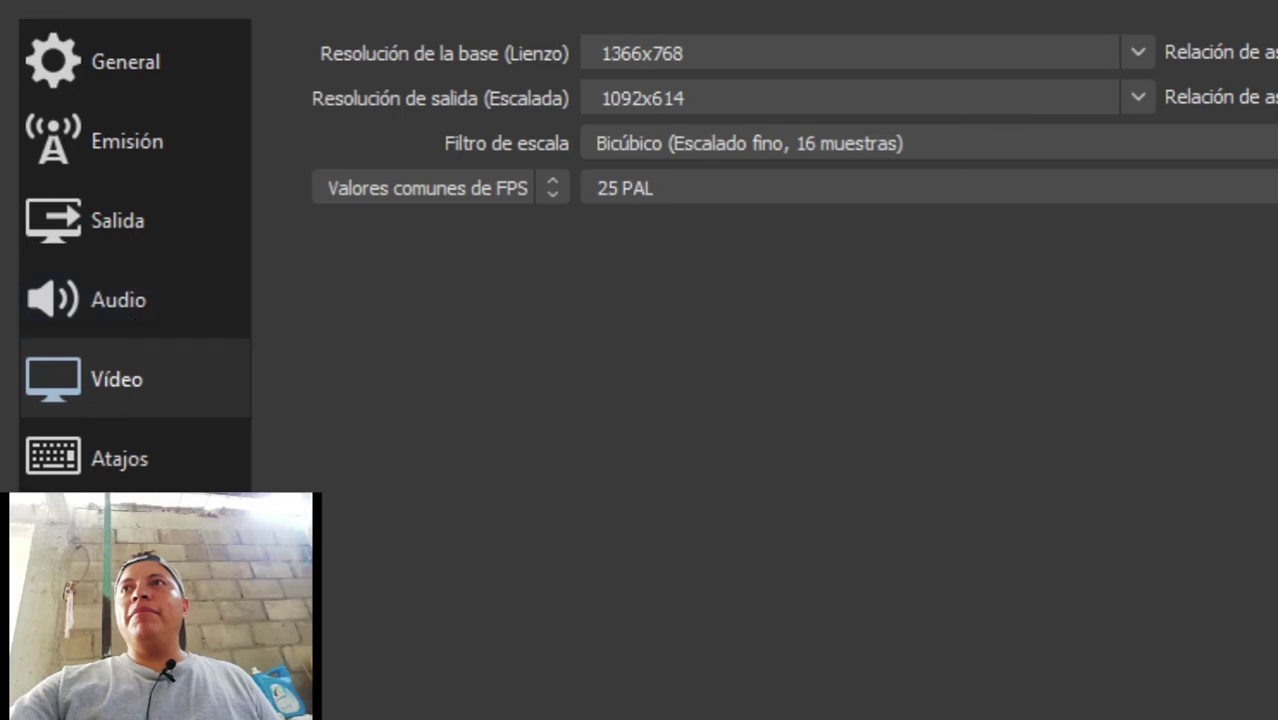
- Look over the hotkeys and review the advanced settings for video, recording, stream delay, automatic reconnection and network
{"action": "left_click", "coordinate": [108, 484]}
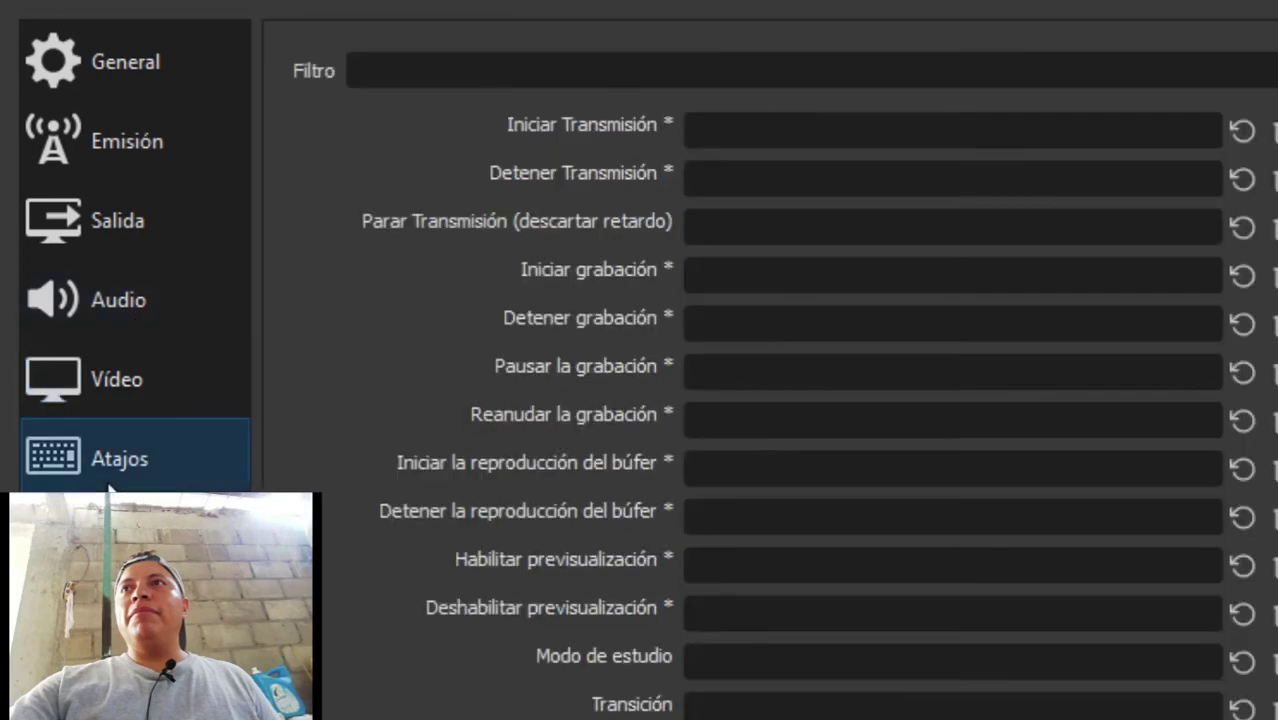
{"action": "left_click", "coordinate": [120, 537]}
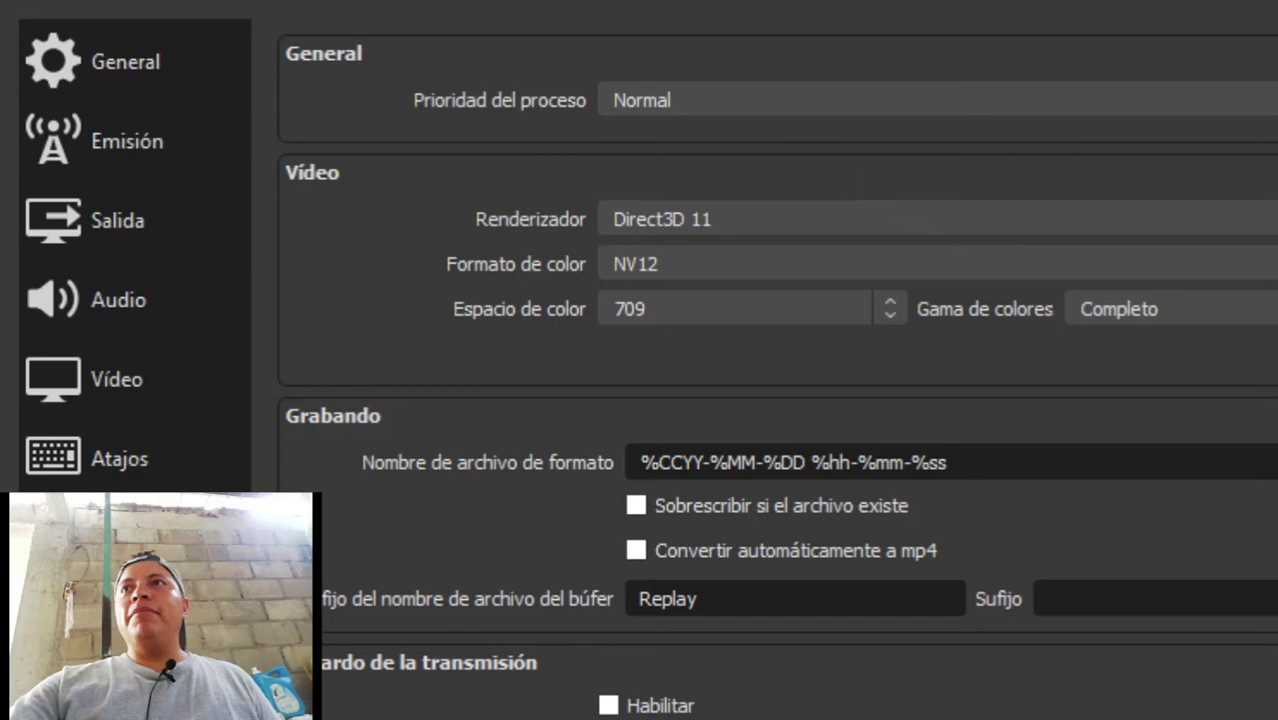
{"action": "scroll", "coordinate": [777, 370], "scroll_direction": "down", "scroll_amount": 2}
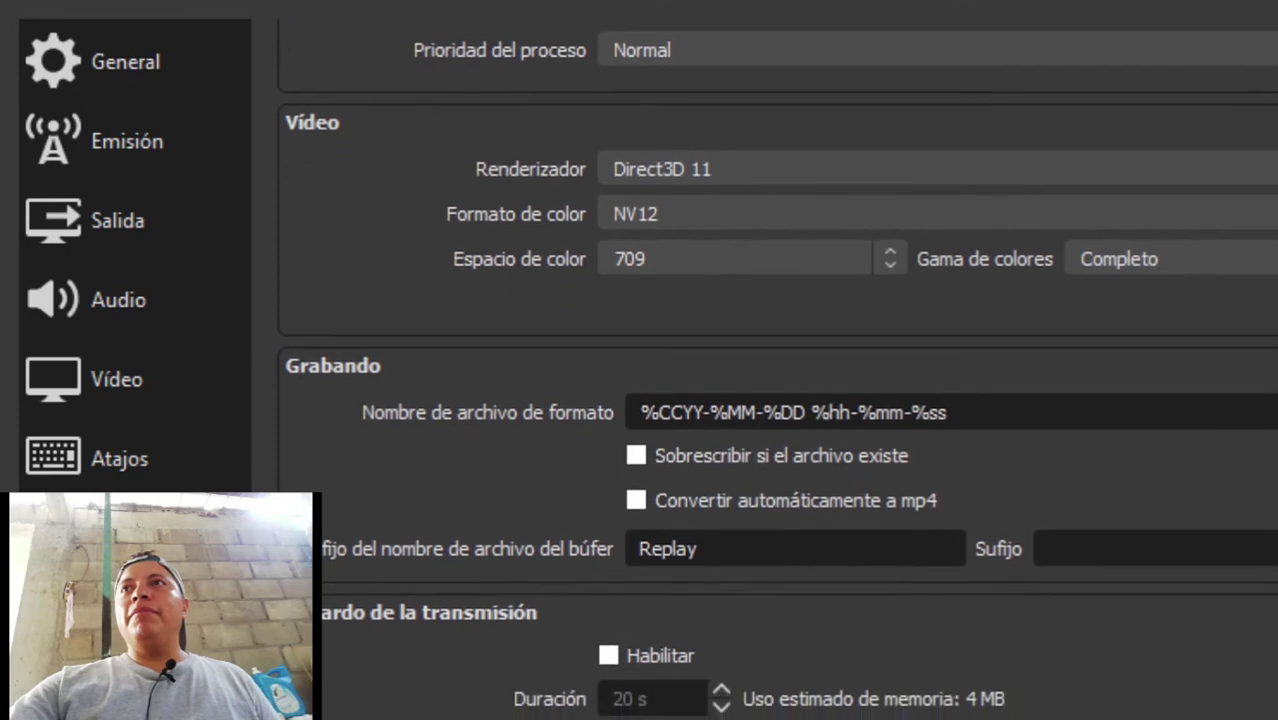
{"action": "scroll", "coordinate": [777, 370], "scroll_direction": "down", "scroll_amount": 1}
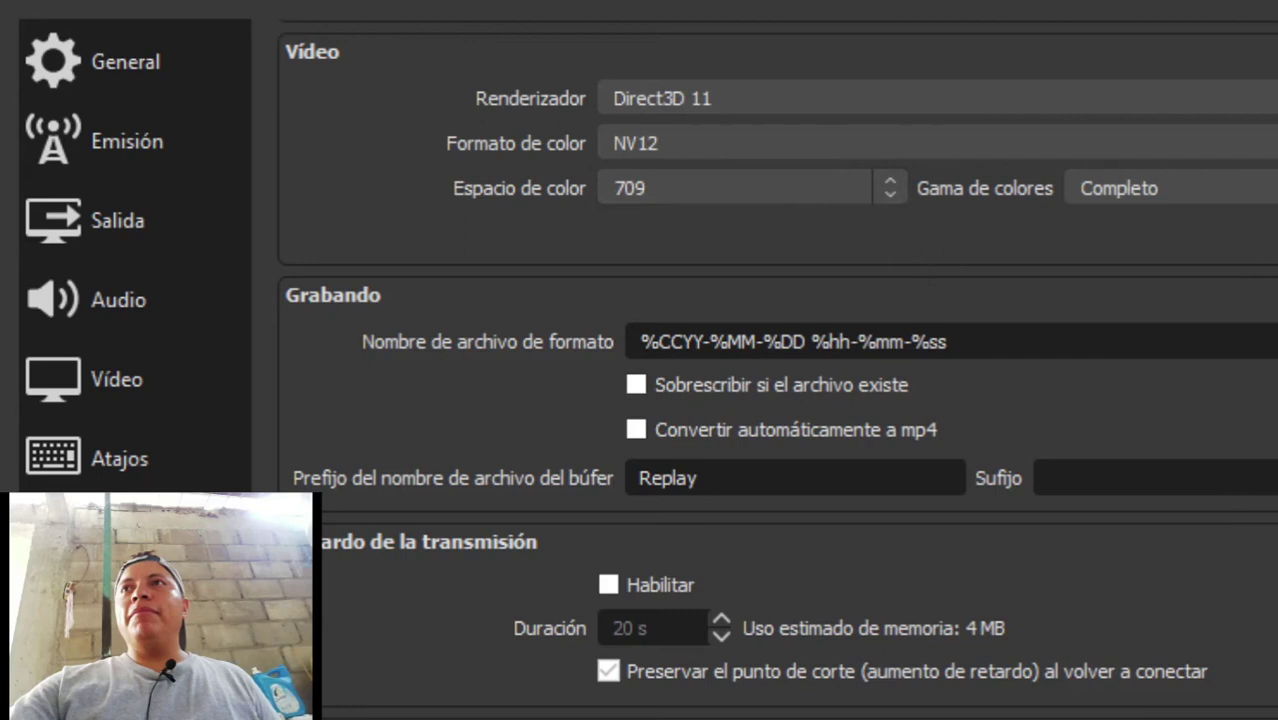
{"action": "scroll", "coordinate": [777, 370], "scroll_direction": "down", "scroll_amount": 2}
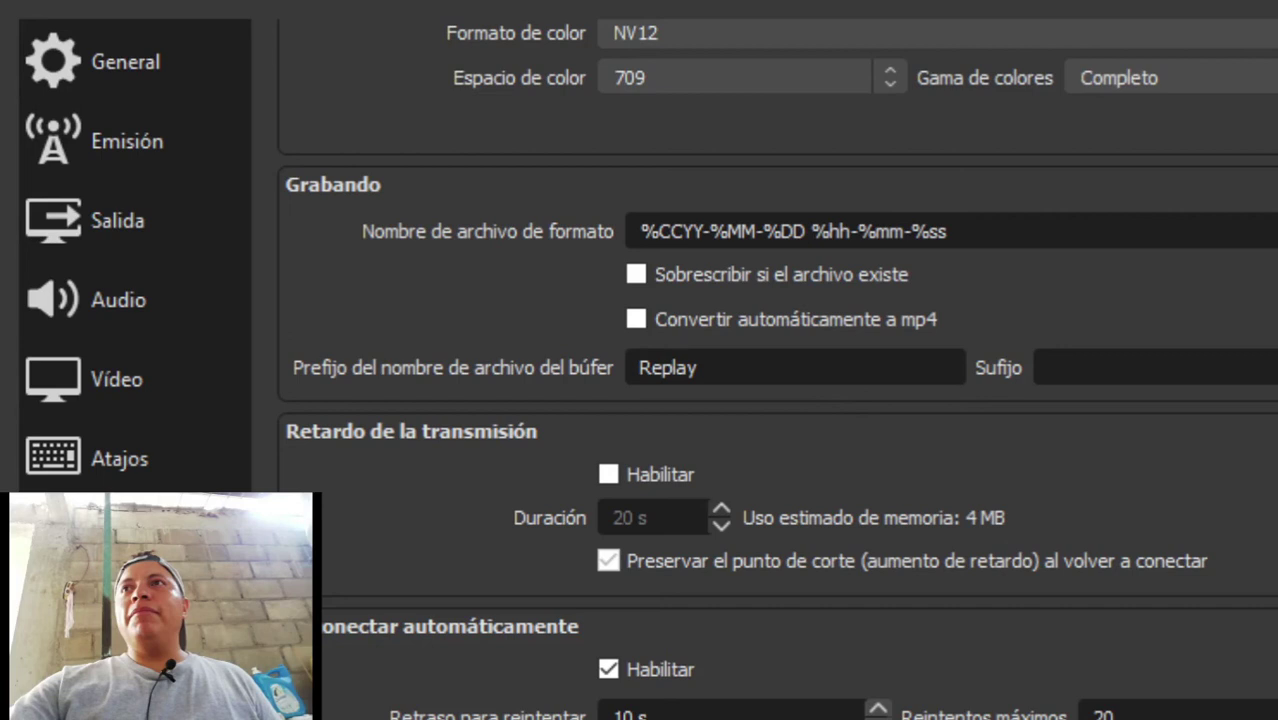
{"action": "scroll", "coordinate": [777, 379], "scroll_direction": "down", "scroll_amount": 3}
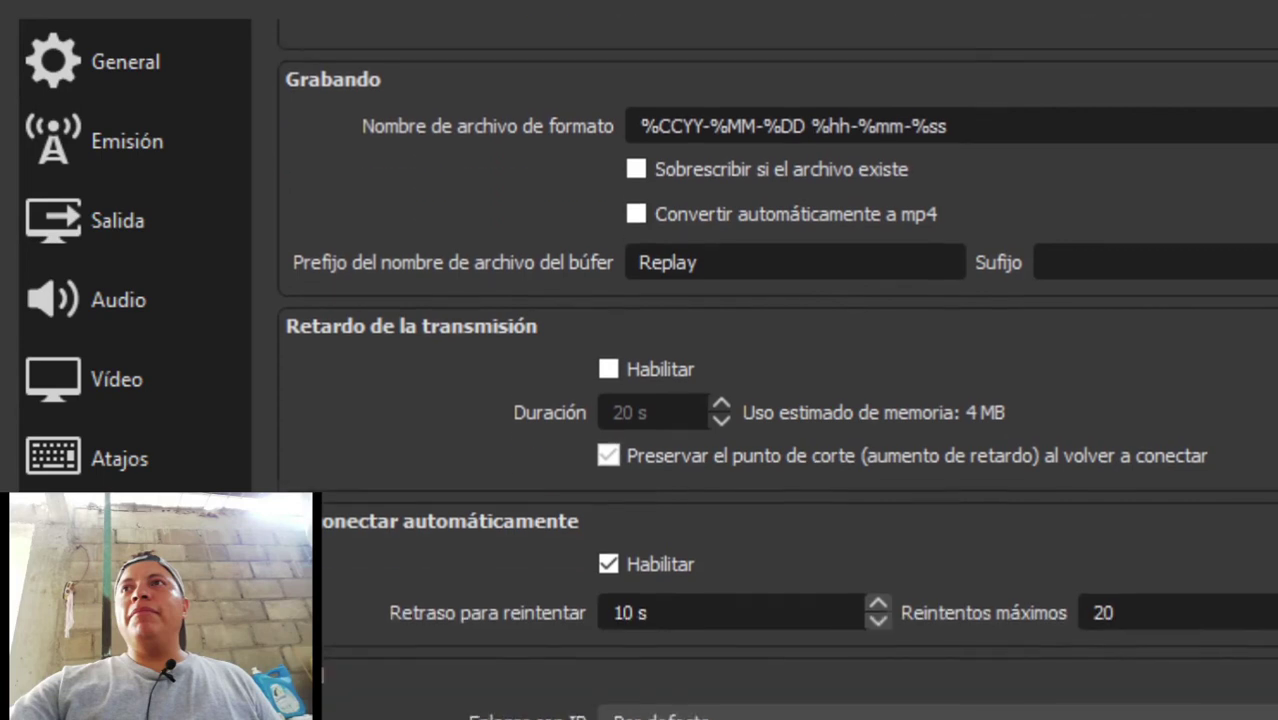
{"action": "scroll", "coordinate": [777, 369], "scroll_direction": "down", "scroll_amount": 4}
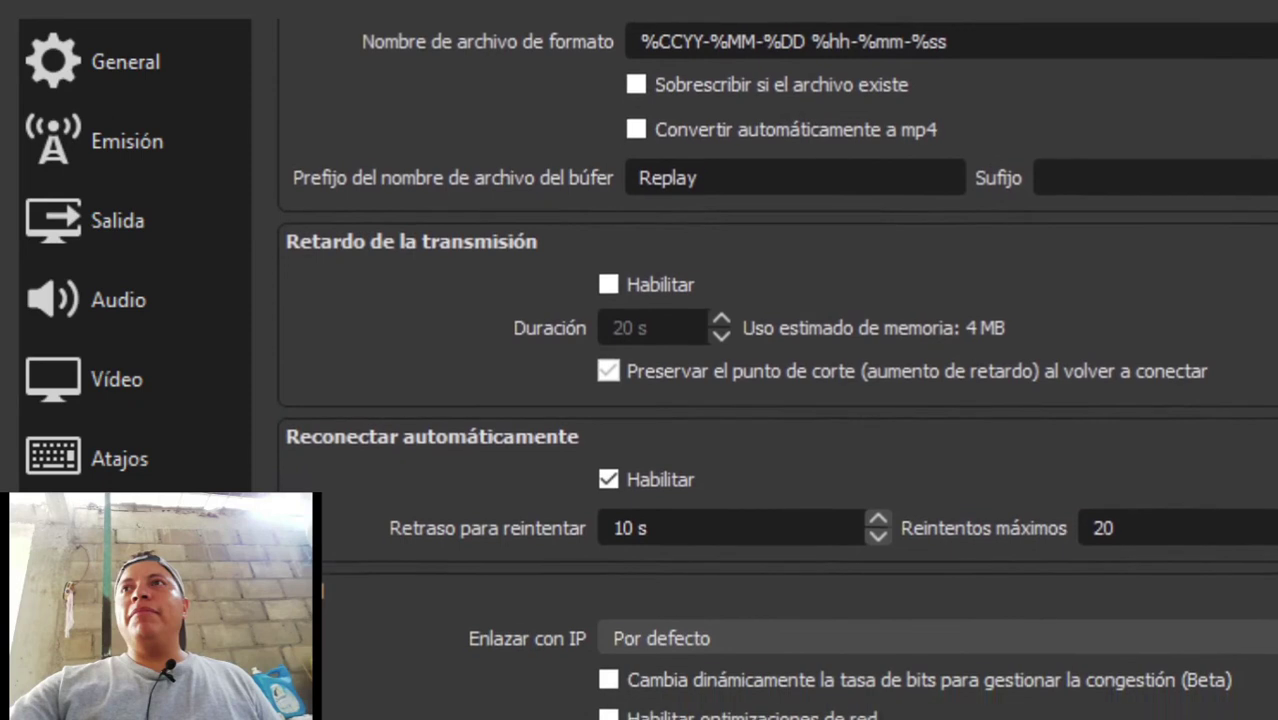